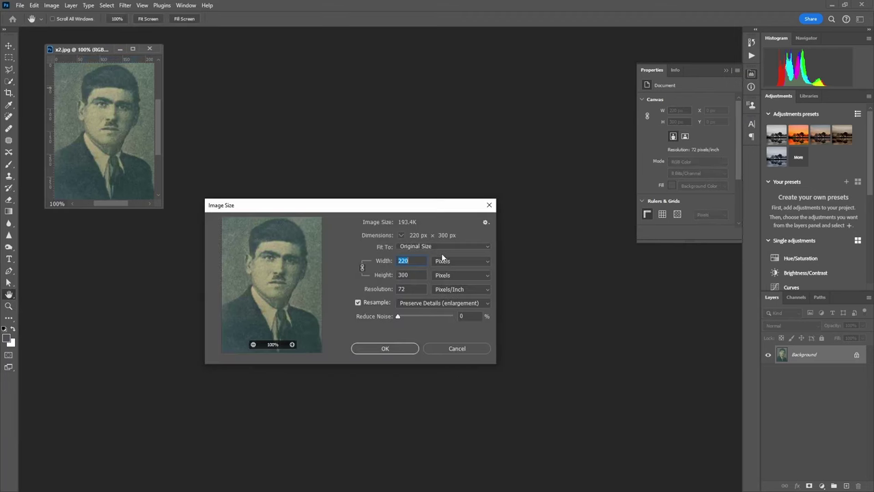
Apply the Photo Restoration neural filter to a new layer with photo enhancement 50, enhance face 0 and scratch reduction 15, and compare it with the original.
{"action": "left_click", "coordinate": [457, 348]}
{"action": "left_click", "coordinate": [123, 6]}
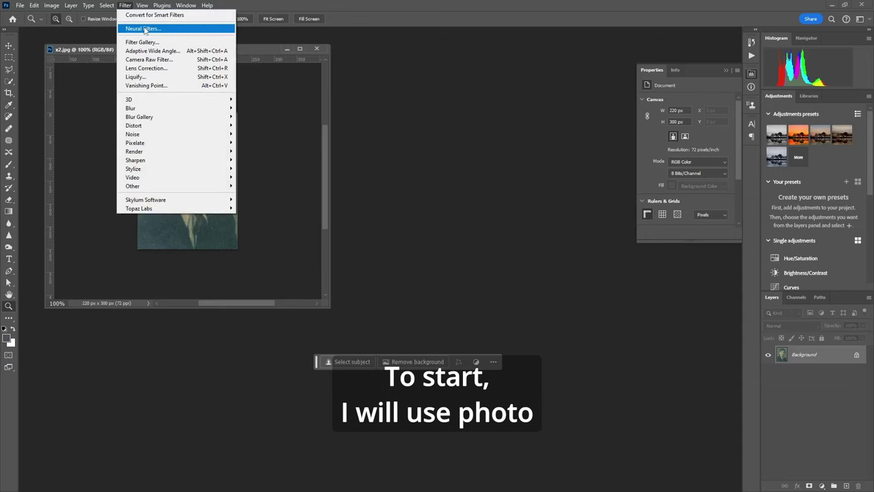
{"action": "left_click", "coordinate": [144, 28]}
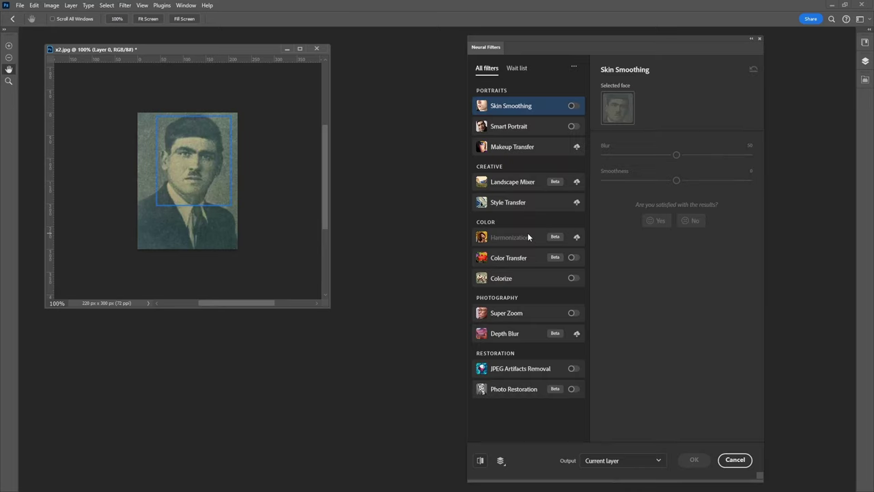
{"action": "left_click", "coordinate": [574, 388]}
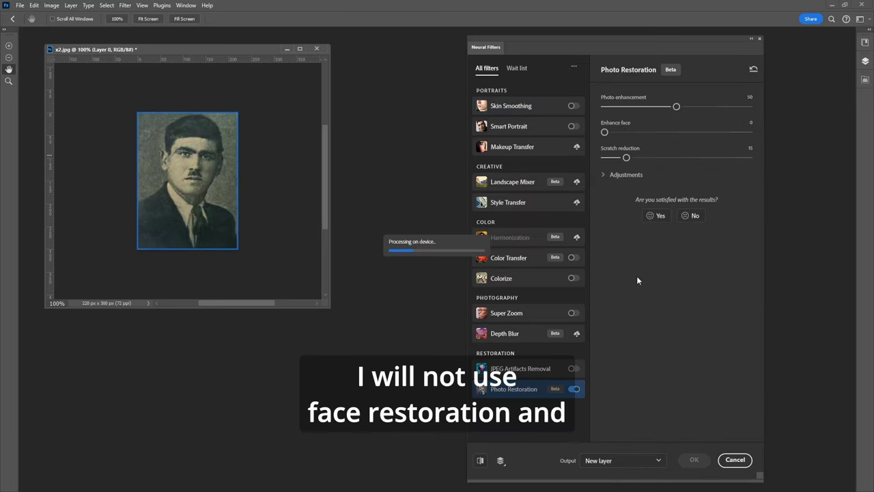
{"action": "left_click", "coordinate": [695, 461]}
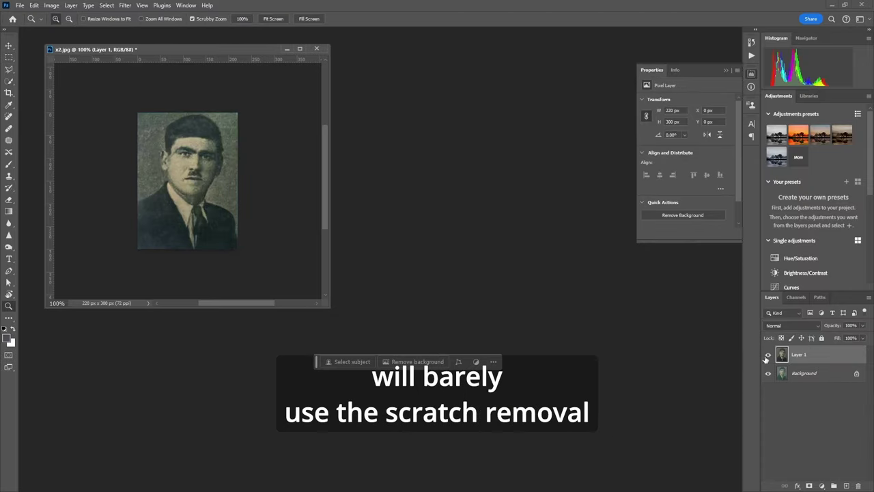
{"action": "left_click", "coordinate": [767, 355]}
{"action": "left_click", "coordinate": [767, 355]}
Retouch small blemishes around the face and jaw on the restored layer with the content-aware Spot Healing Brush.
{"action": "mouse_move", "coordinate": [150, 152]}
{"action": "left_mouse_down"}
{"action": "mouse_move", "coordinate": [222, 180]}
{"action": "mouse_move", "coordinate": [209, 180]}
{"action": "mouse_move", "coordinate": [224, 156]}
{"action": "left_mouse_up"}
{"action": "left_click", "coordinate": [10, 118]}
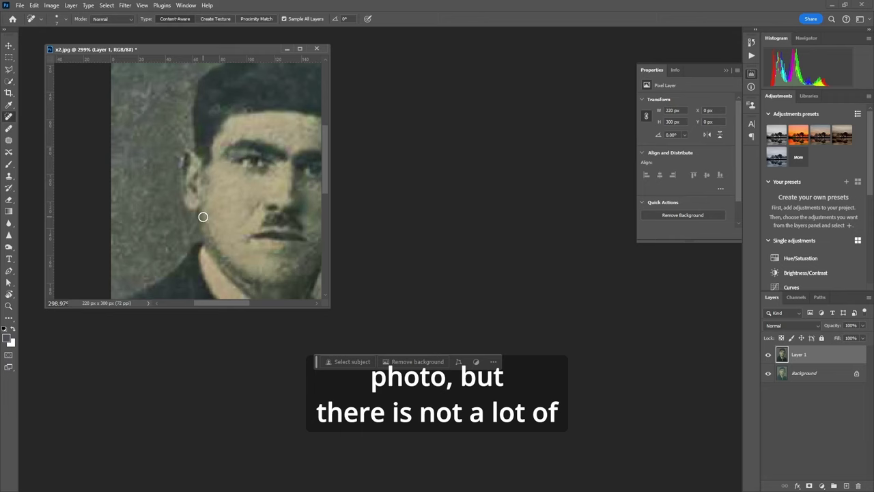
{"action": "key", "text": "z"}
{"action": "right_click", "coordinate": [201, 211]}
{"action": "left_click", "coordinate": [221, 218]}
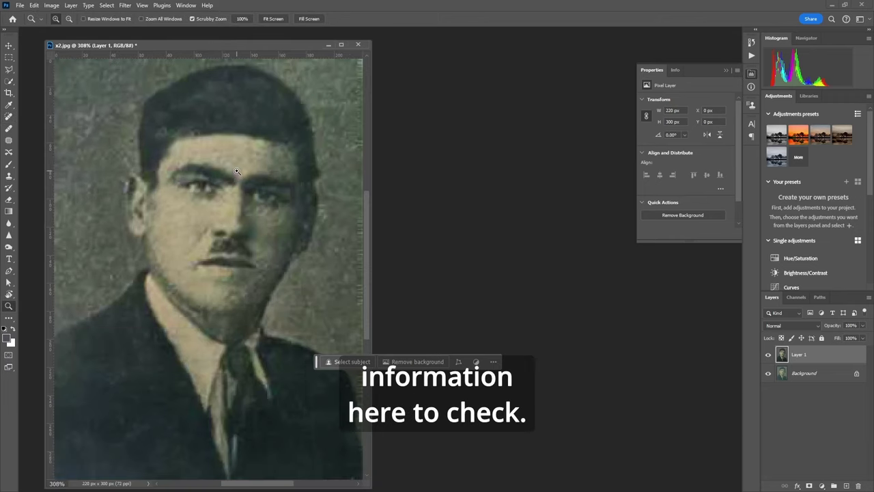
{"action": "key", "text": "j"}
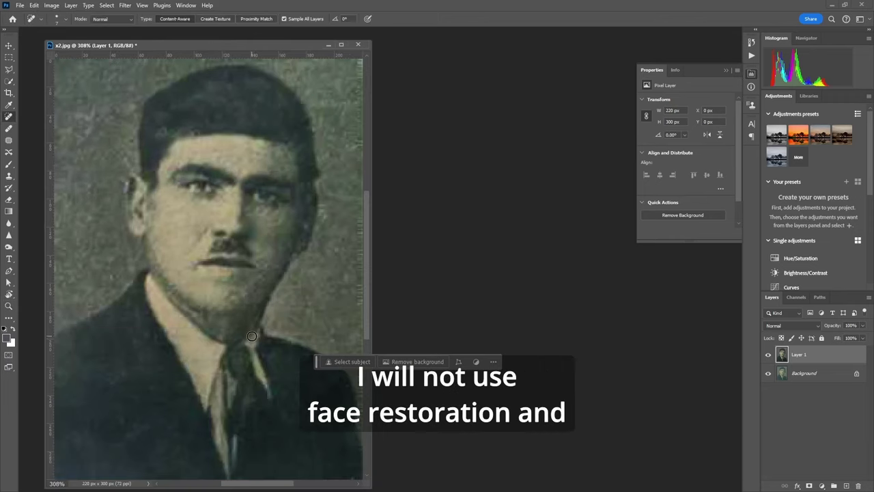
{"action": "right_click", "coordinate": [246, 289], "text": "alt"}
{"action": "left_click_drag", "start_coordinate": [244, 286], "coordinate": [246, 297]}
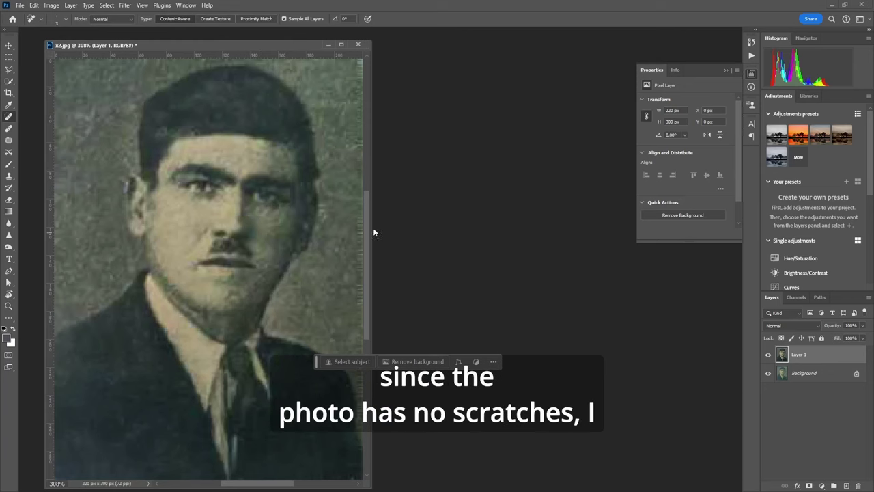
Enable the Super Zoom neural filter for the restored portrait and include JPEG artifact removal.
{"action": "left_click_drag", "start_coordinate": [371, 230], "coordinate": [559, 232]}
{"action": "key", "text": "z"}
{"action": "right_click", "coordinate": [327, 233]}
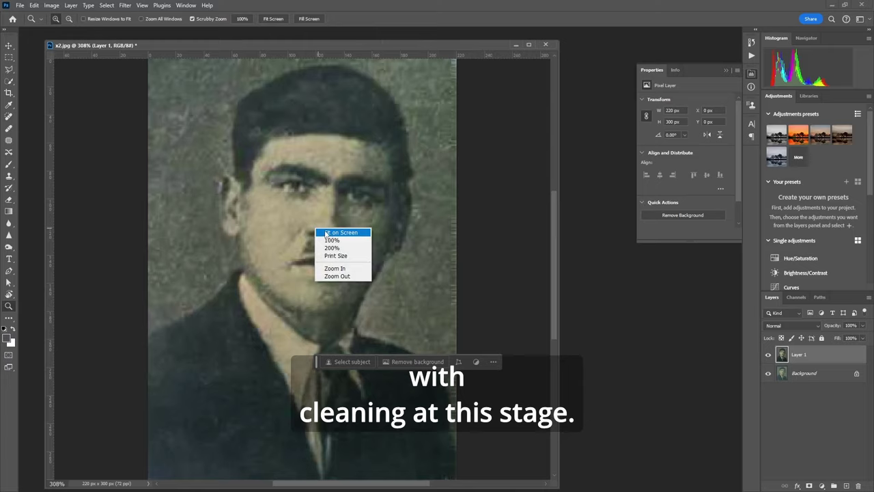
{"action": "left_click", "coordinate": [335, 233]}
{"action": "left_click", "coordinate": [125, 4]}
{"action": "left_click", "coordinate": [140, 42]}
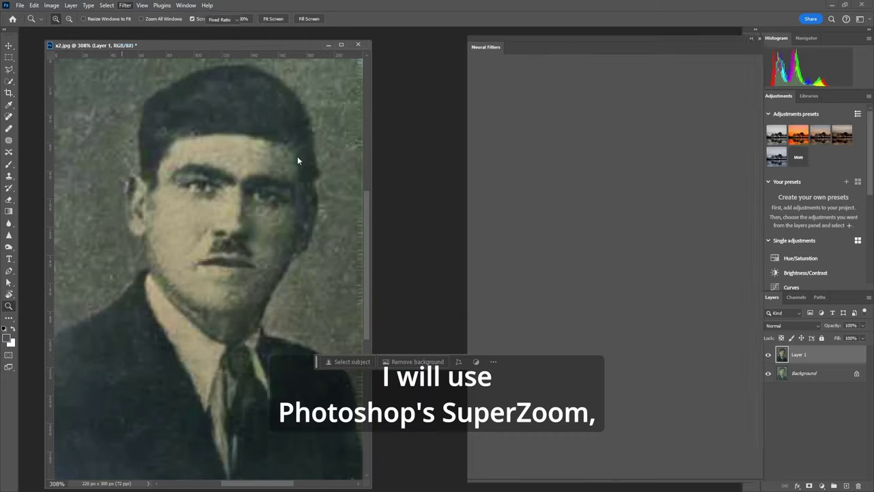
{"action": "left_click", "coordinate": [574, 313]}
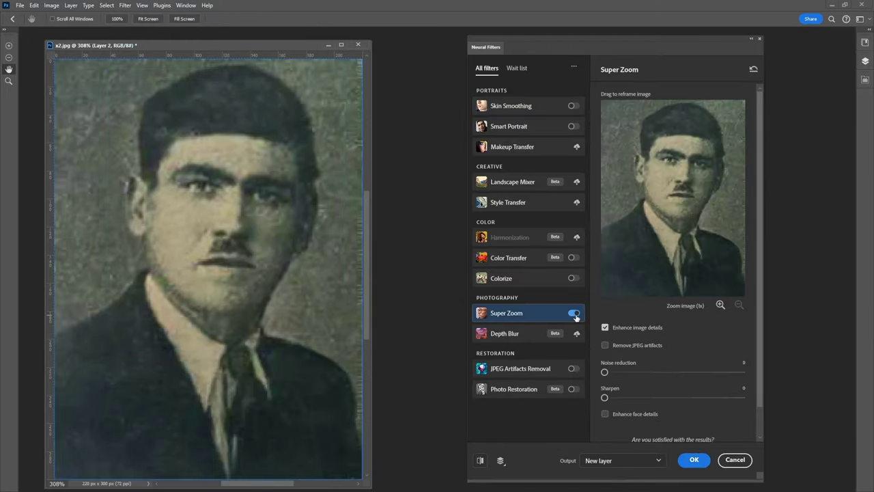
{"action": "left_click", "coordinate": [605, 345]}
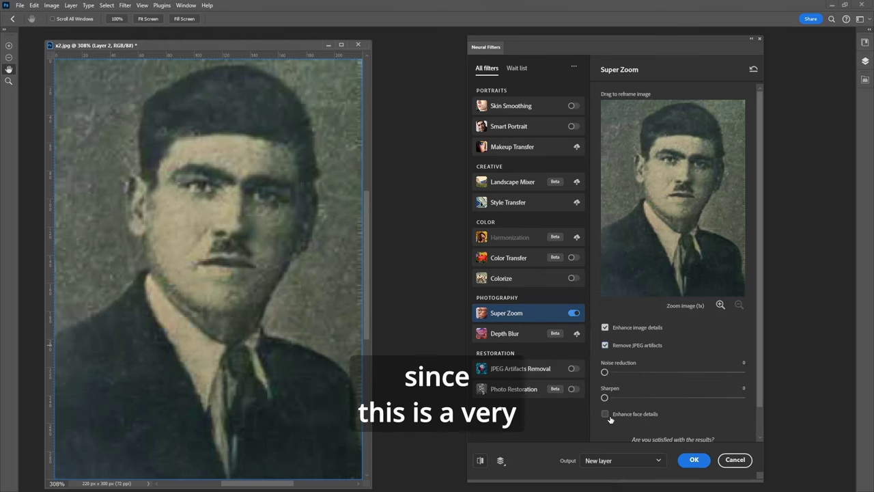
Set Super Zoom to 4x enlargement and output the result as a new document.
{"action": "left_click", "coordinate": [722, 305]}
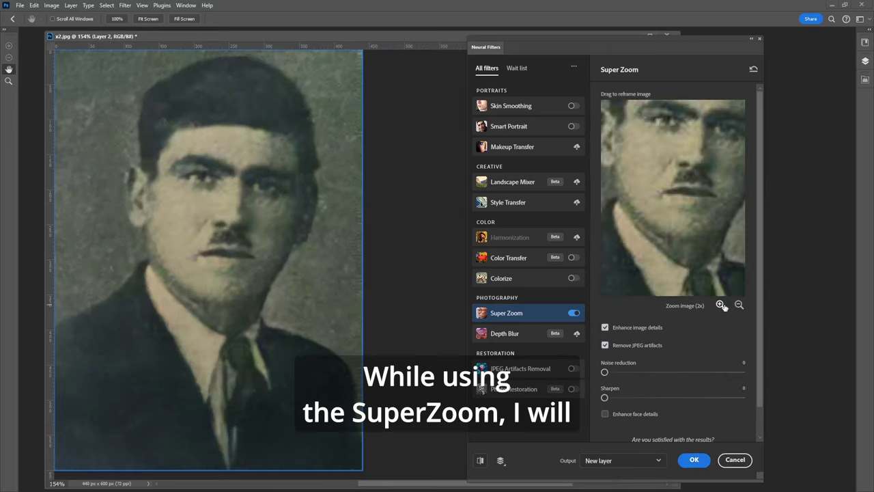
{"action": "left_click", "coordinate": [722, 305]}
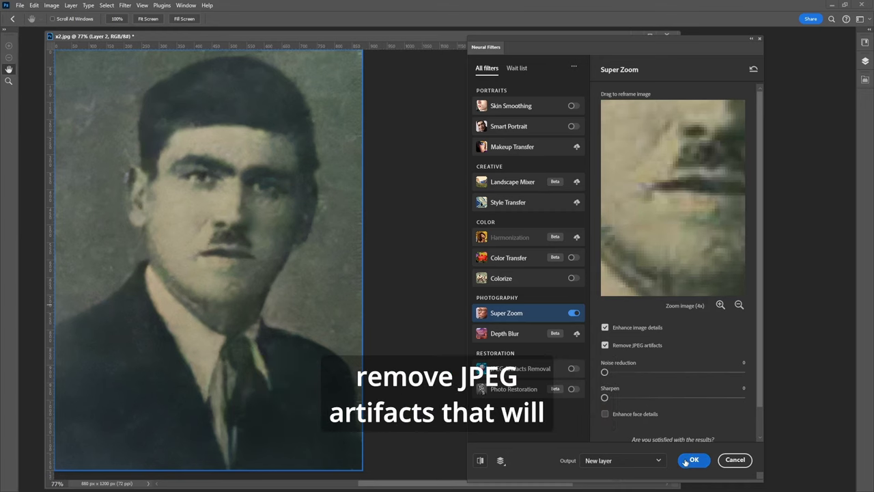
{"action": "left_click", "coordinate": [626, 460]}
{"action": "left_click", "coordinate": [605, 482]}
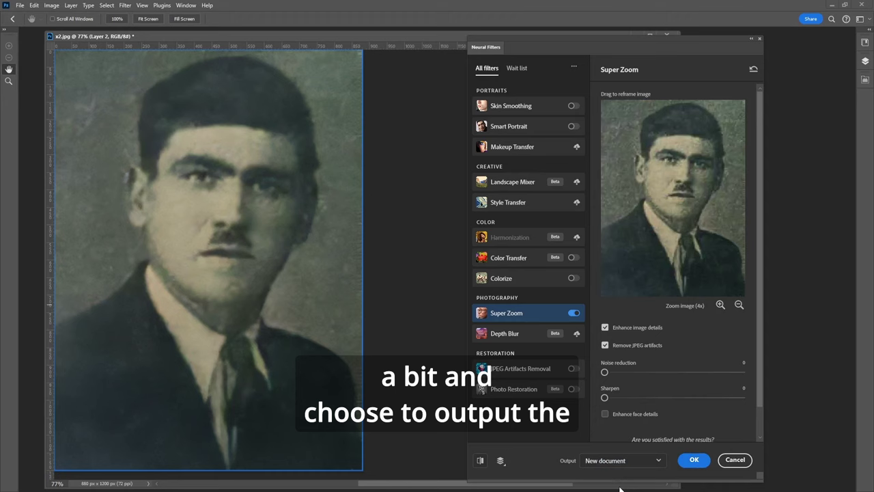
{"action": "left_click", "coordinate": [693, 461]}
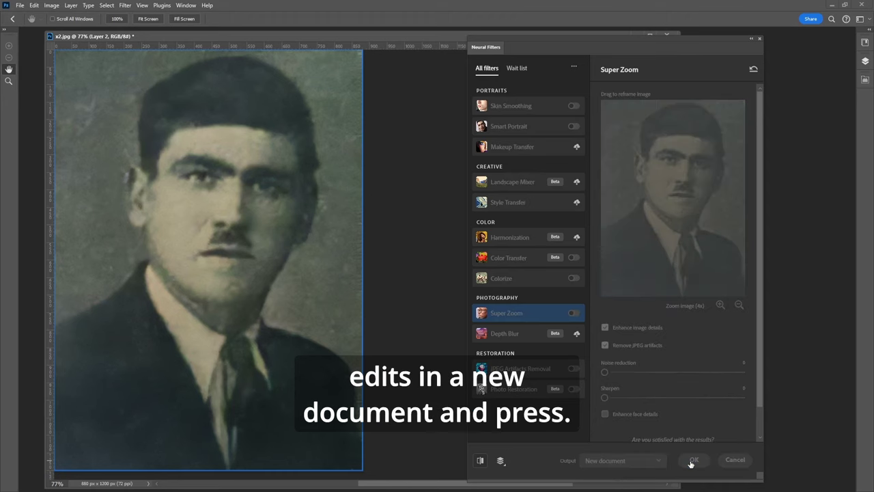
Check the image size of the enlarged document and fit the whole portrait on screen.
{"action": "right_click", "coordinate": [400, 53]}
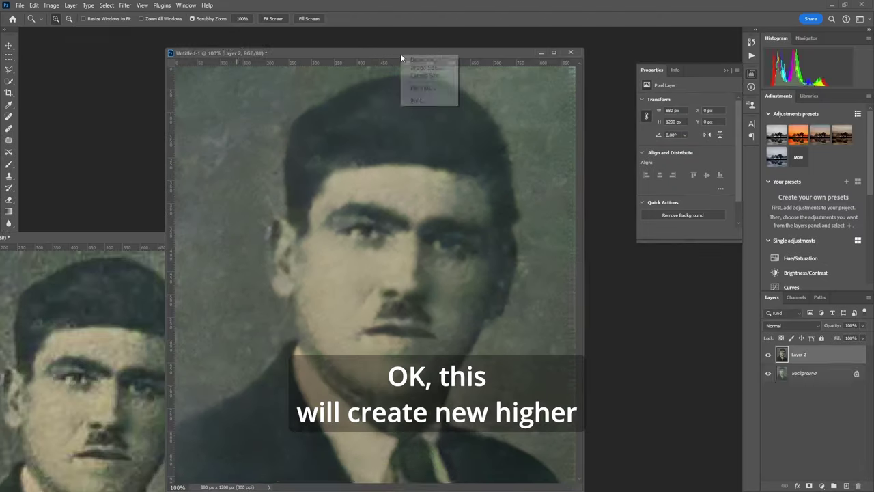
{"action": "left_click", "coordinate": [426, 67]}
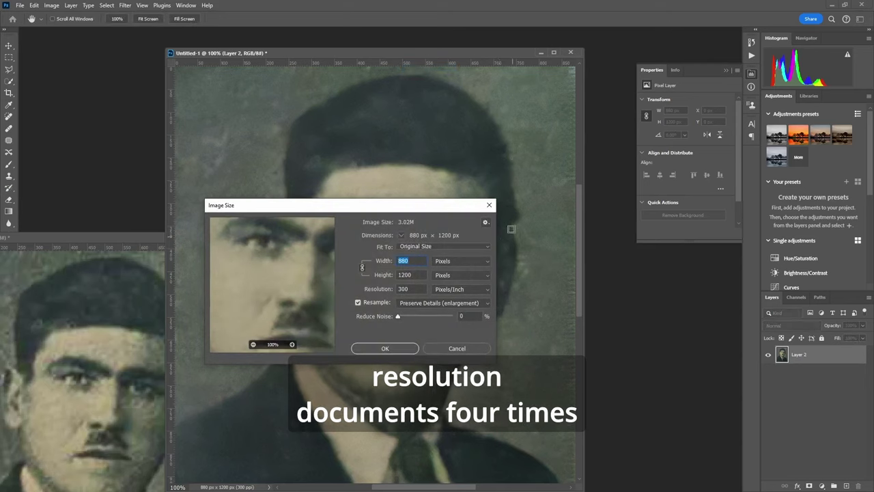
{"action": "left_click", "coordinate": [489, 205]}
{"action": "key", "text": "z"}
{"action": "right_click", "coordinate": [489, 217]}
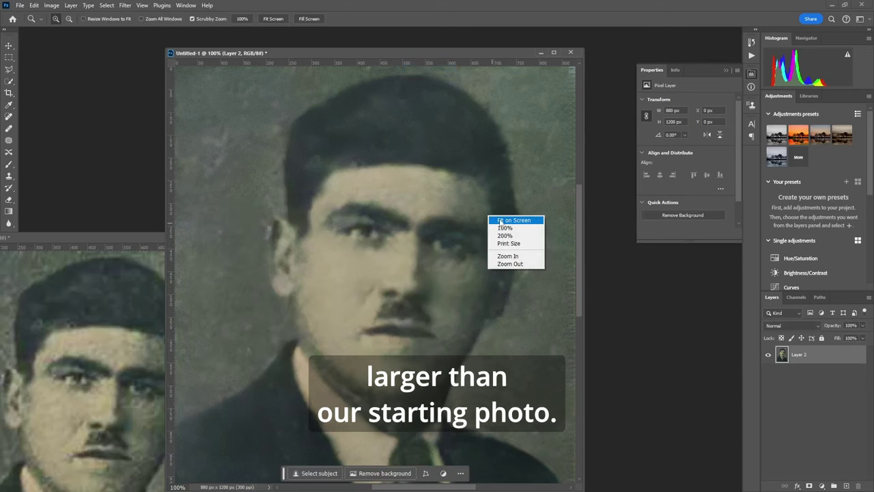
{"action": "left_click", "coordinate": [500, 220]}
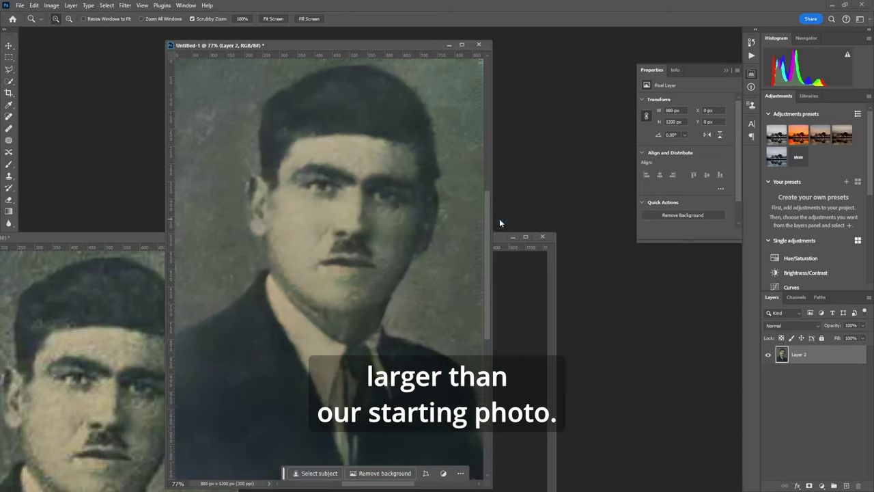
{"action": "left_click", "coordinate": [125, 6]}
{"action": "left_click", "coordinate": [143, 41]}
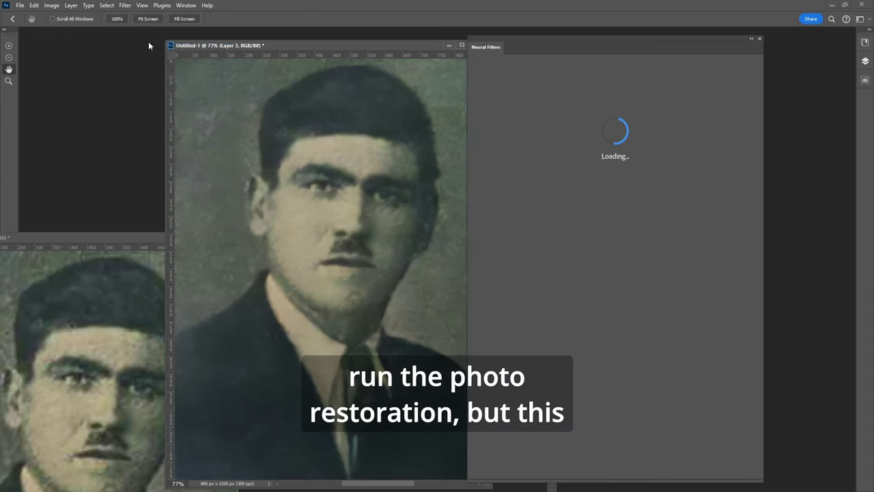
{"action": "left_click", "coordinate": [572, 388]}
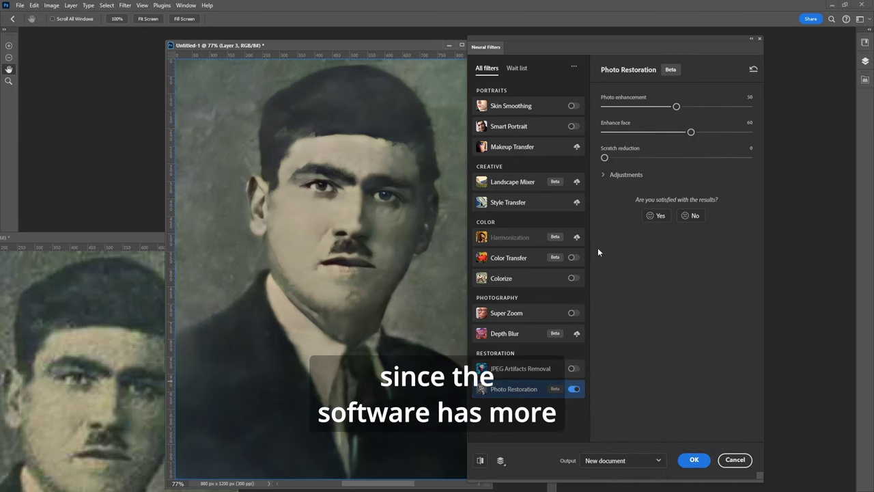
{"action": "left_click", "coordinate": [735, 460]}
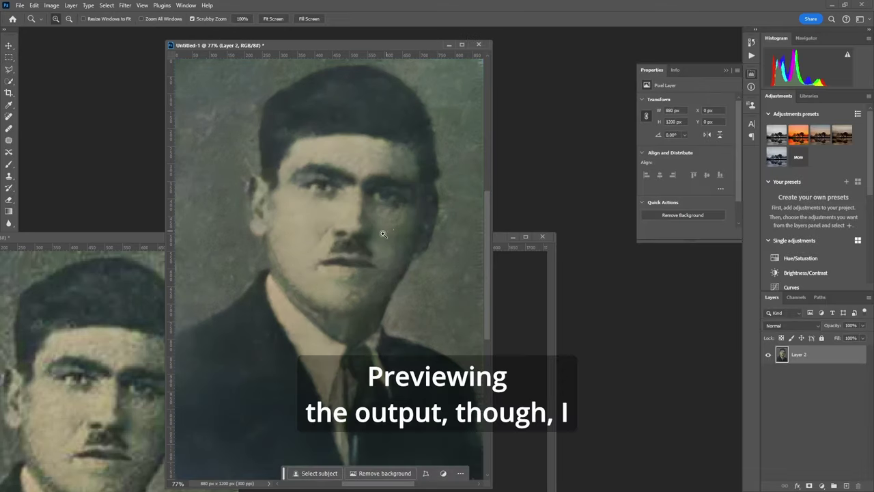
Clean up spots on the enlarged face with the Spot Healing Brush at size 21.
{"action": "left_click", "coordinate": [382, 233]}
{"action": "key", "text": "j"}
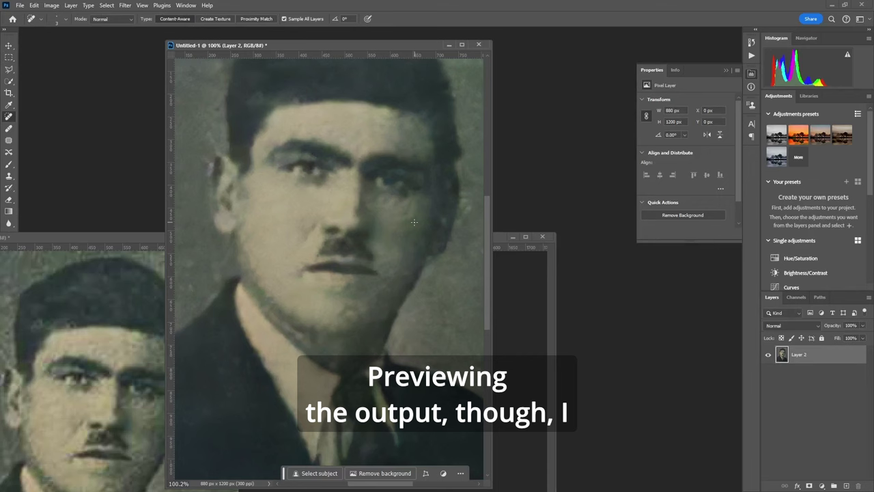
{"action": "right_click", "coordinate": [381, 229], "text": "alt"}
{"action": "left_click_drag", "start_coordinate": [403, 216], "coordinate": [411, 198]}
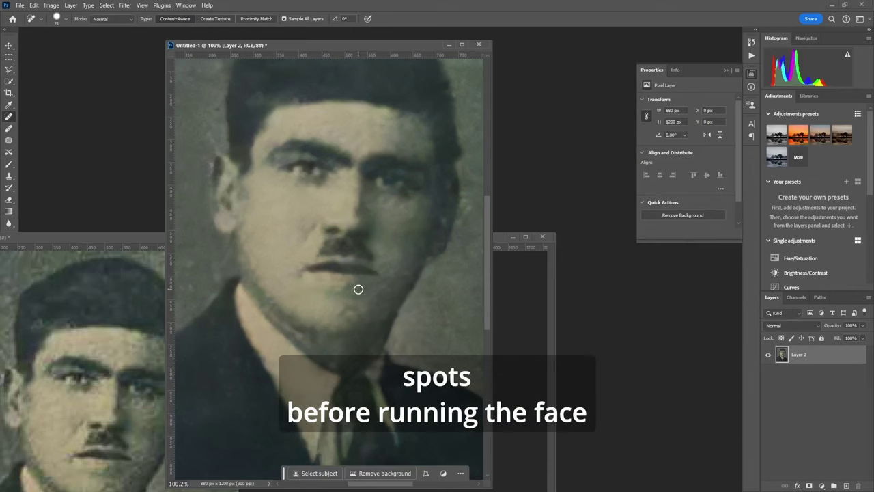
{"action": "scroll", "coordinate": [394, 238], "scroll_direction": "down", "scroll_amount": 2}
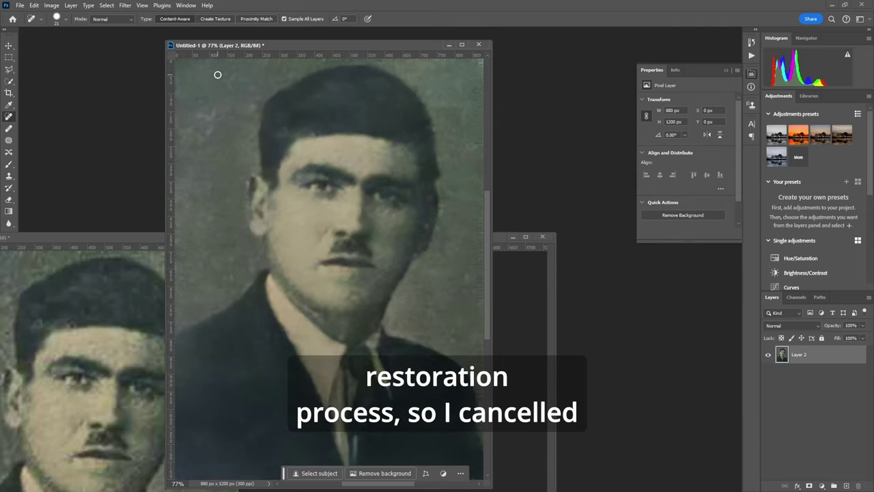
Apply Photo Restoration to the enlarged portrait with photo enhancement 50, enhance face 60 and scratch reduction 0, output to a new layer.
{"action": "left_click", "coordinate": [125, 5]}
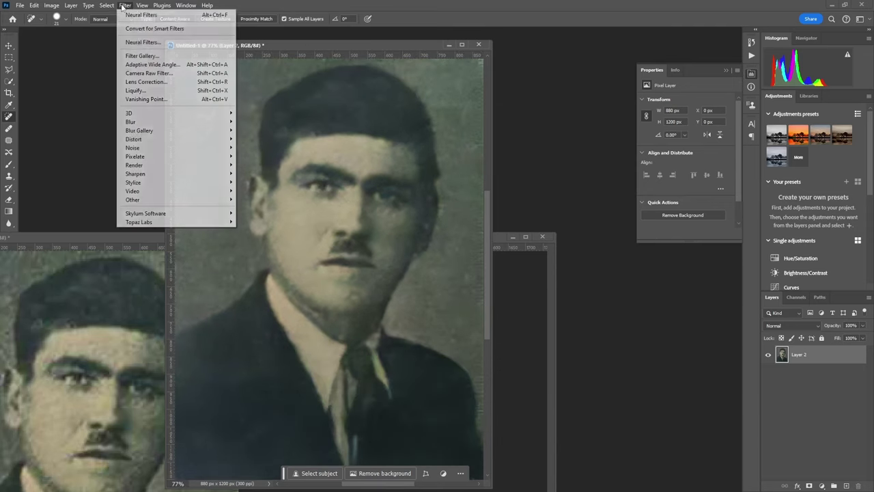
{"action": "left_click", "coordinate": [150, 41]}
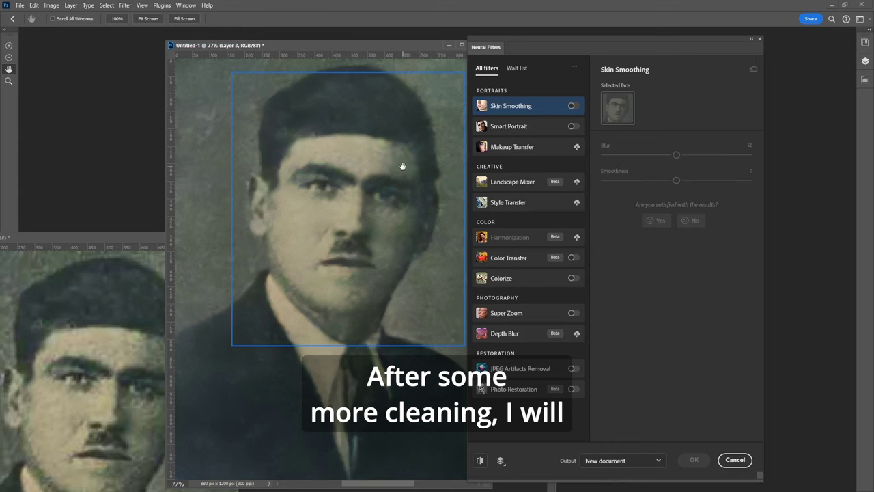
{"action": "left_click", "coordinate": [575, 389]}
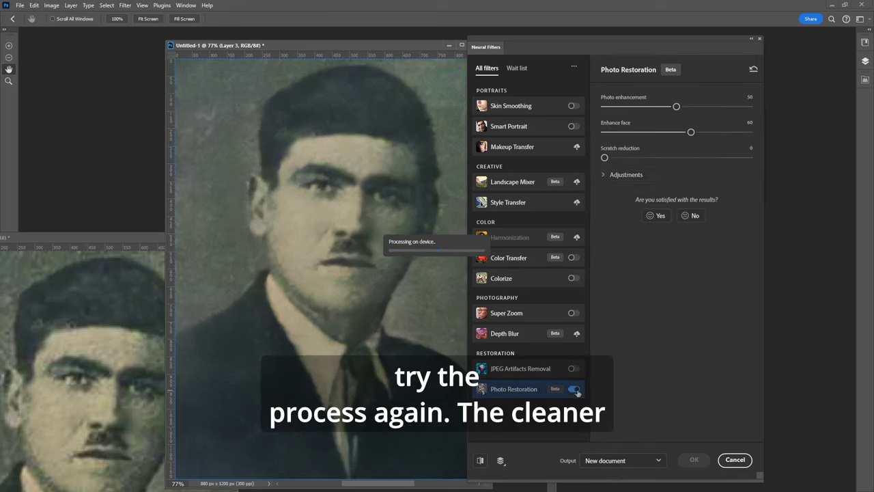
{"action": "left_click", "coordinate": [605, 460]}
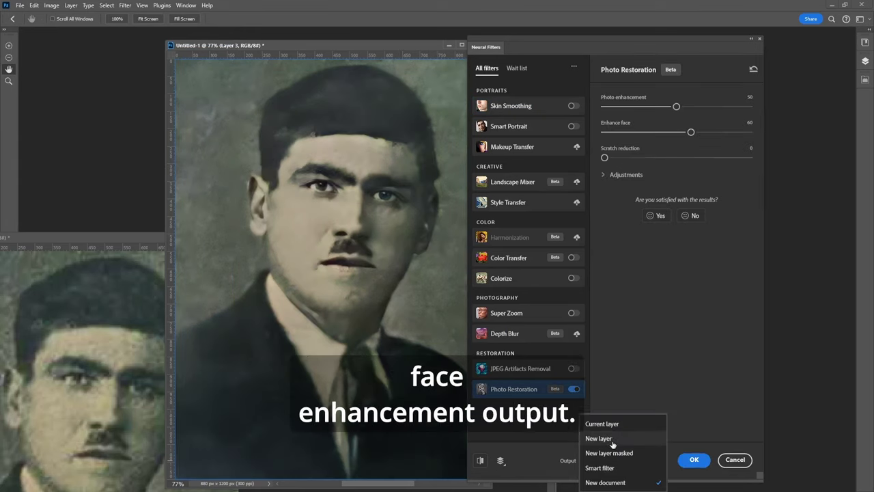
{"action": "left_click", "coordinate": [606, 438]}
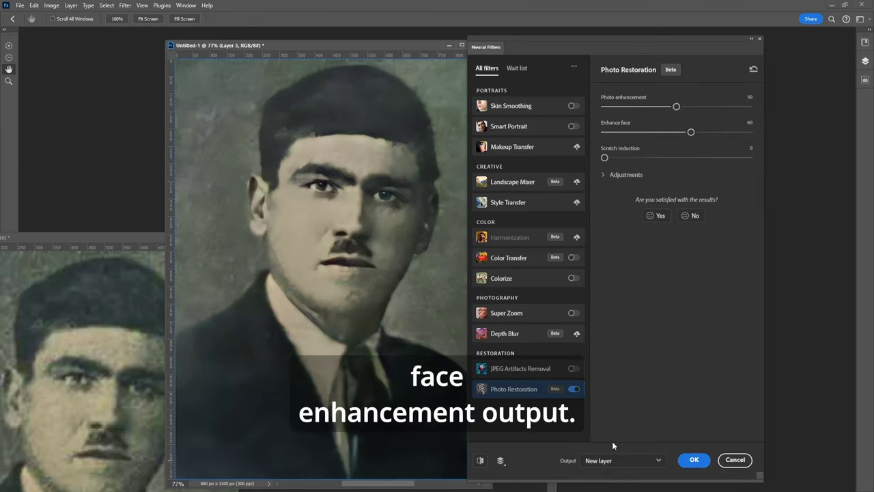
{"action": "left_click", "coordinate": [695, 460]}
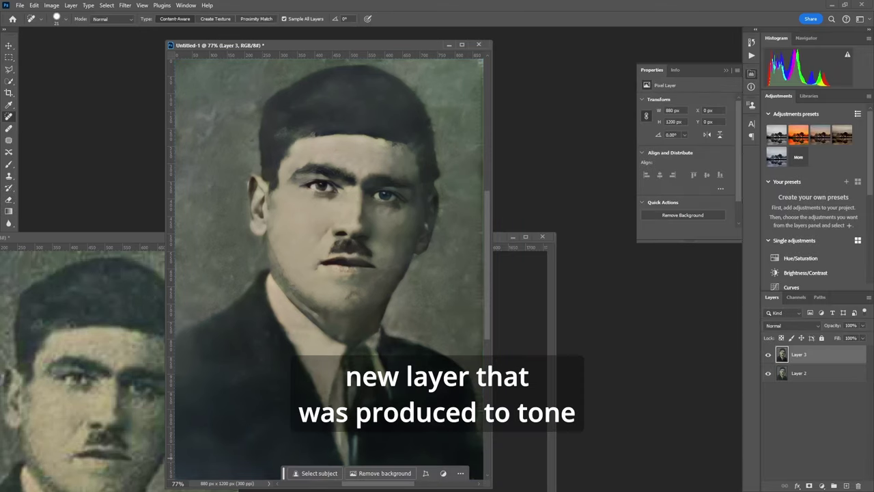
Reduce the opacity of the new restoration layer to 17% and deselect the layers.
{"action": "left_click", "coordinate": [862, 326]}
{"action": "left_click_drag", "start_coordinate": [862, 338], "coordinate": [829, 339]}
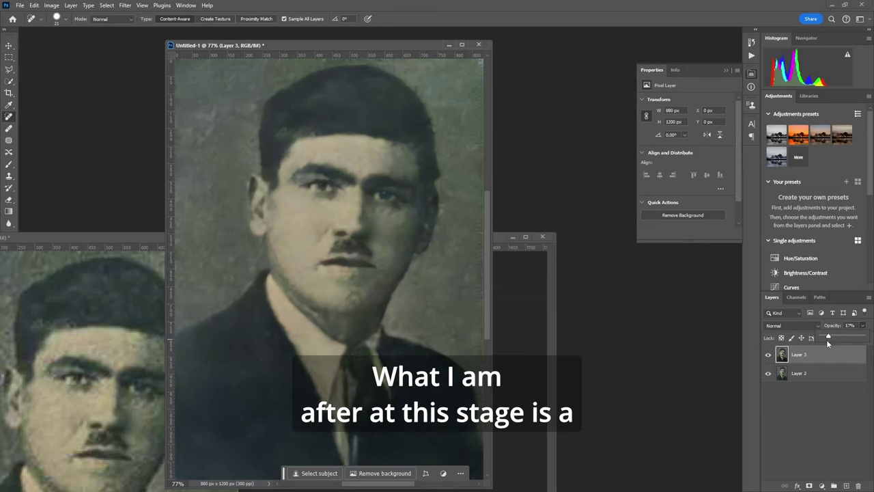
{"action": "left_click", "coordinate": [824, 452]}
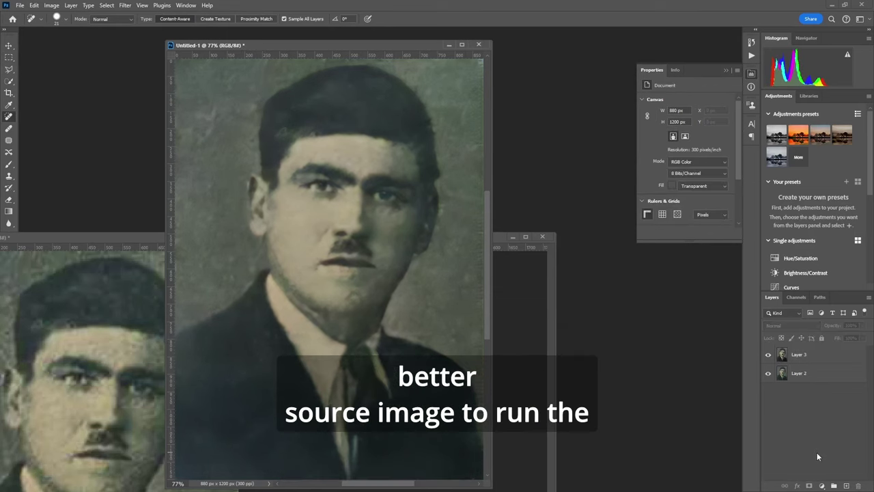
Save the restored portrait as x2 in Photoshop PSD format and quick-export it as a PNG.
{"action": "left_click", "coordinate": [20, 5]}
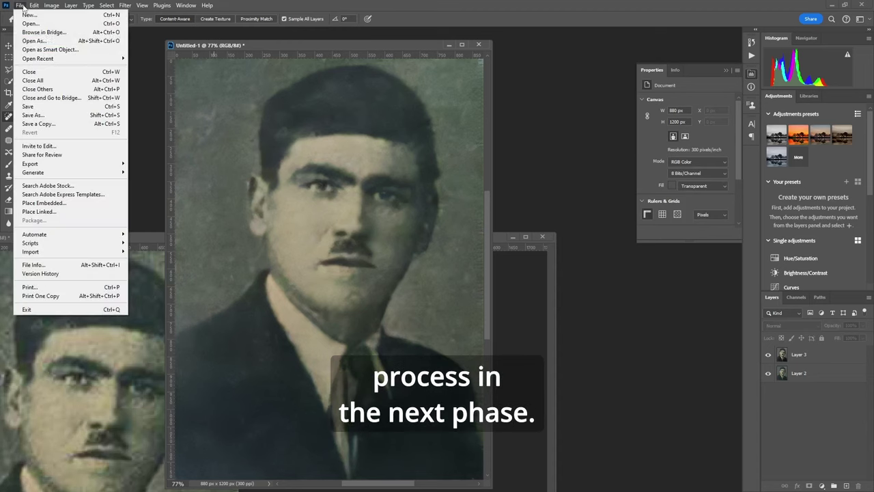
{"action": "left_click", "coordinate": [63, 116]}
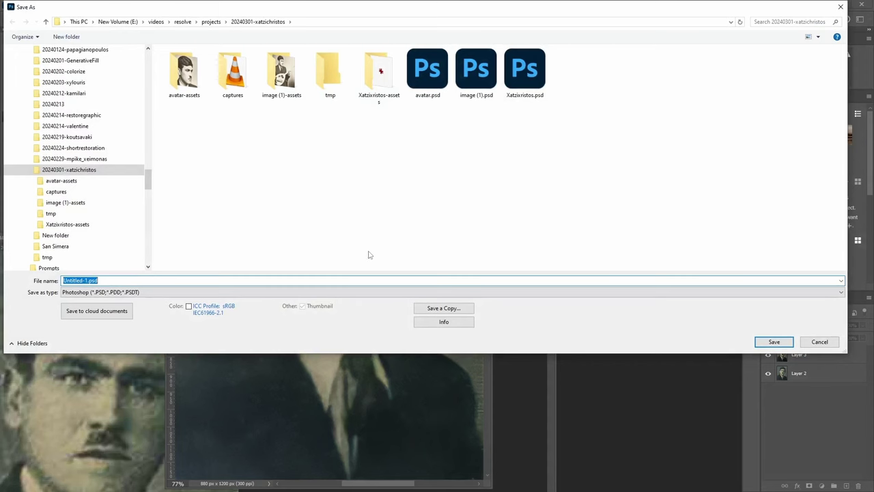
{"action": "type", "text": "x2"}
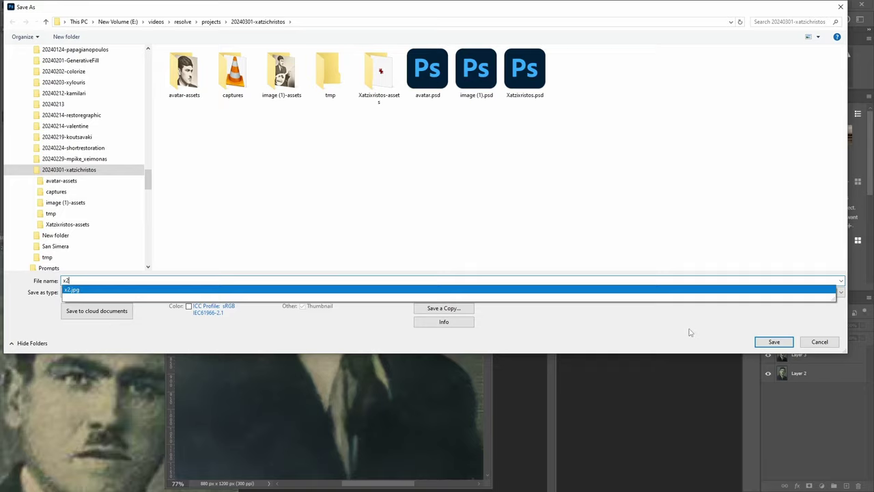
{"action": "left_click", "coordinate": [774, 342]}
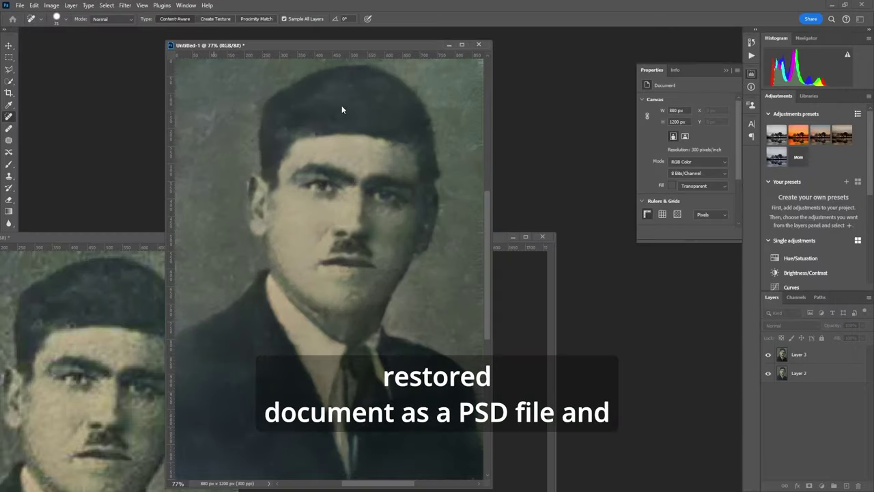
{"action": "left_click", "coordinate": [18, 6]}
{"action": "mouse_move", "coordinate": [66, 164]}
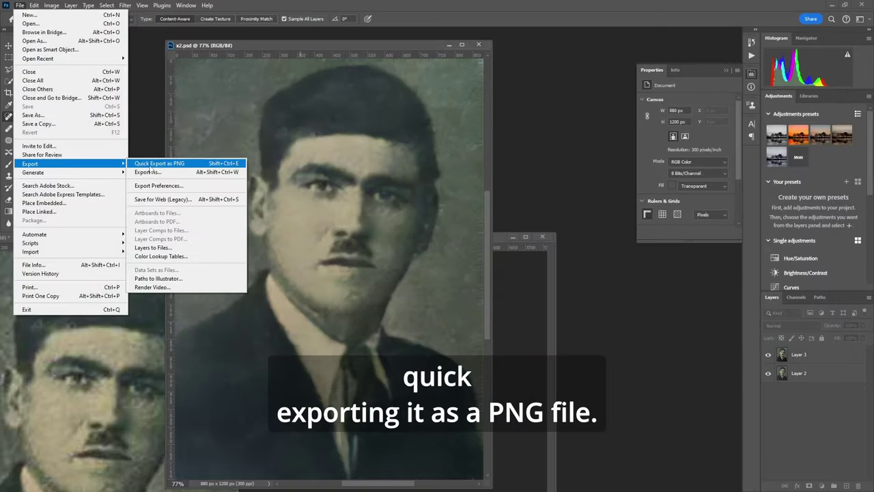
{"action": "left_click", "coordinate": [151, 165]}
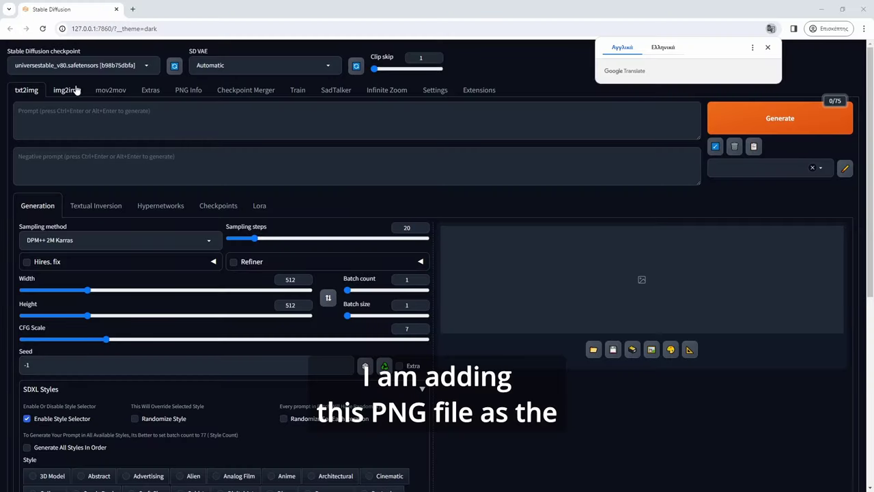
Switch to the Stable Diffusion web UI, load the exported PNG as the img2img source, and generate a prompt from it with CLIP interrogation.
{"action": "left_click", "coordinate": [76, 91]}
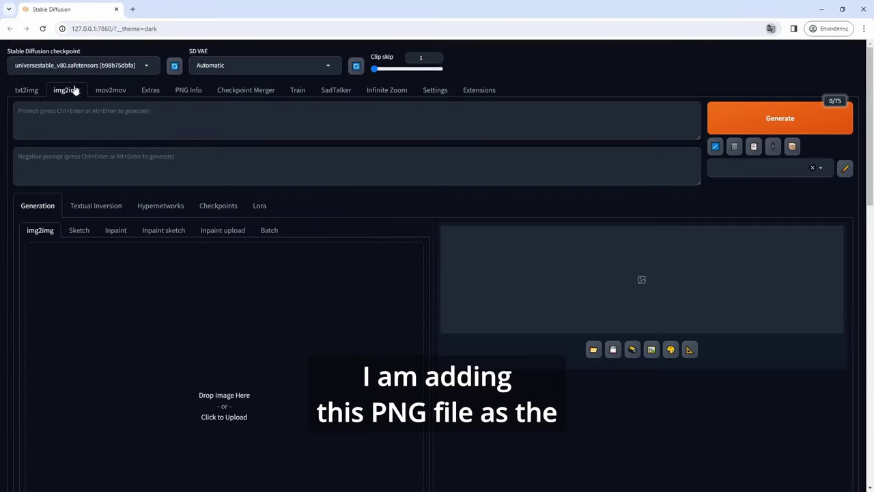
{"action": "left_click", "coordinate": [249, 394]}
{"action": "left_click", "coordinate": [192, 73]}
{"action": "double_click", "coordinate": [192, 72]}
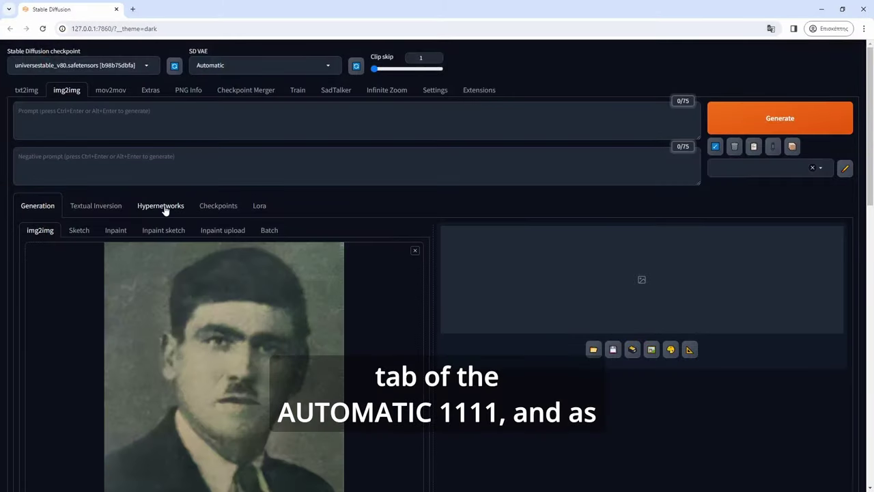
{"action": "left_click", "coordinate": [400, 119]}
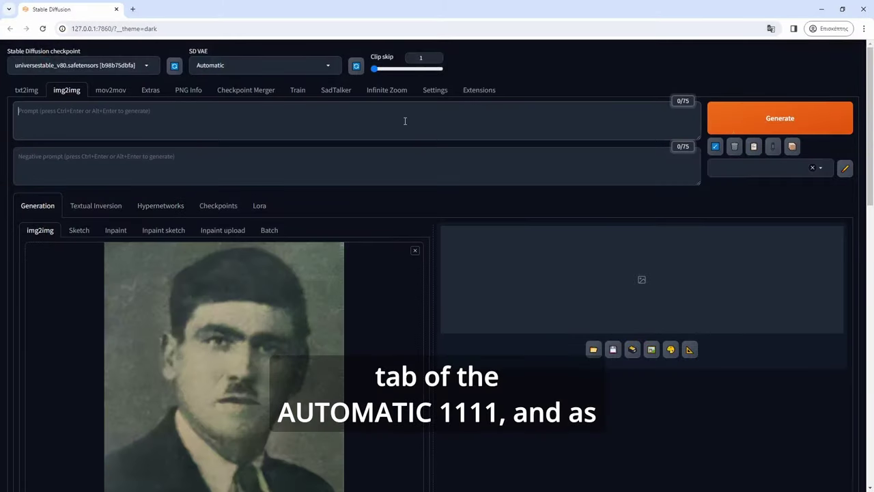
{"action": "left_click", "coordinate": [777, 147]}
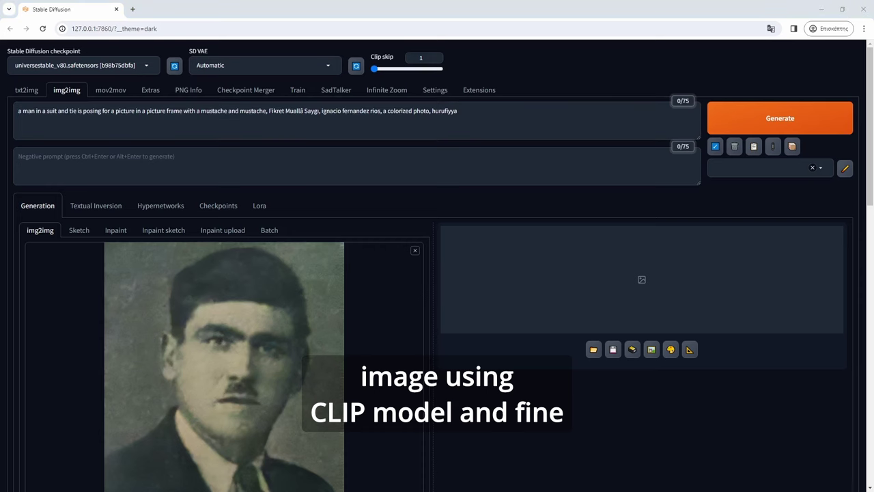
Remove the repeated words "and mustache" from the generated img2img prompt.
{"action": "left_click", "coordinate": [497, 128]}
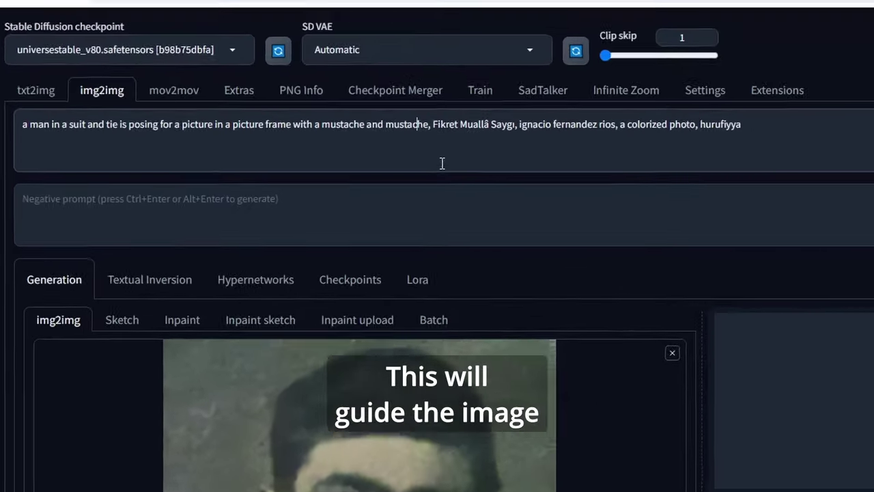
{"action": "key", "text": "Right"}
{"action": "key", "text": "ctrl+shift+Left"}
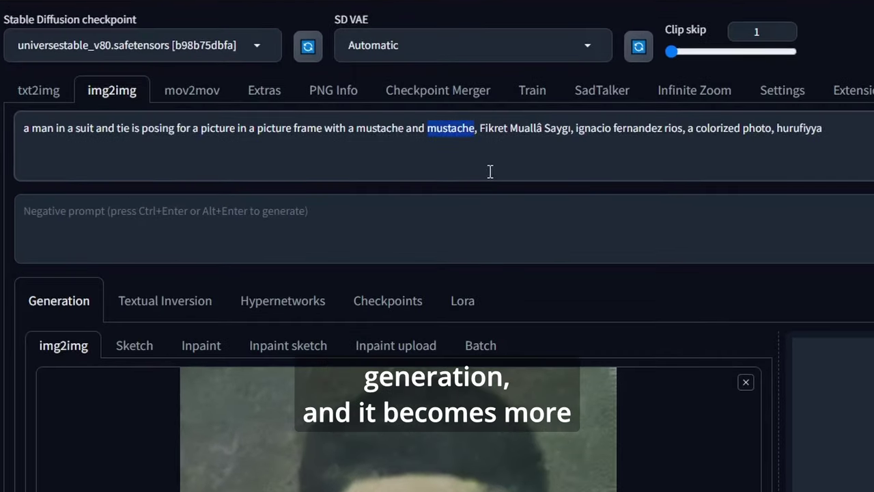
{"action": "key", "text": "ctrl+shift+Left"}
{"action": "key", "text": "BackSpace"}
{"action": "key", "text": "BackSpace"}
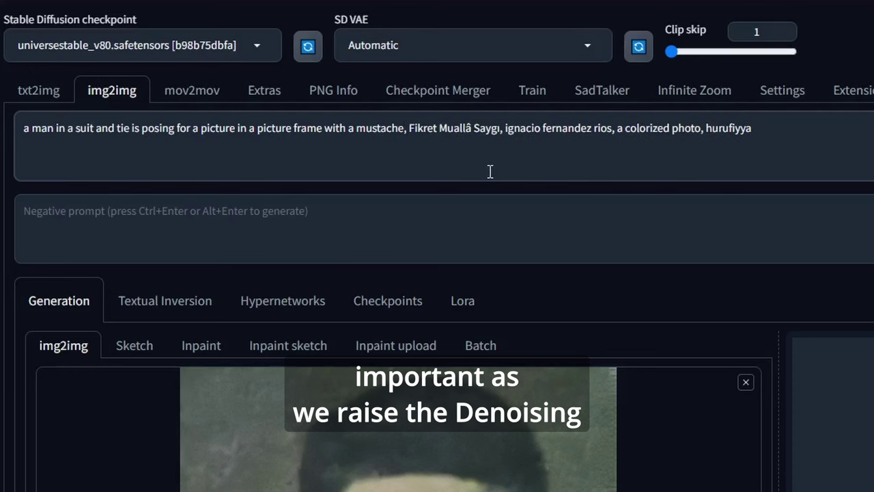
Add the lcm_sd15 LoRA to the img2img prompt and return to the generation settings.
{"action": "left_click", "coordinate": [463, 301]}
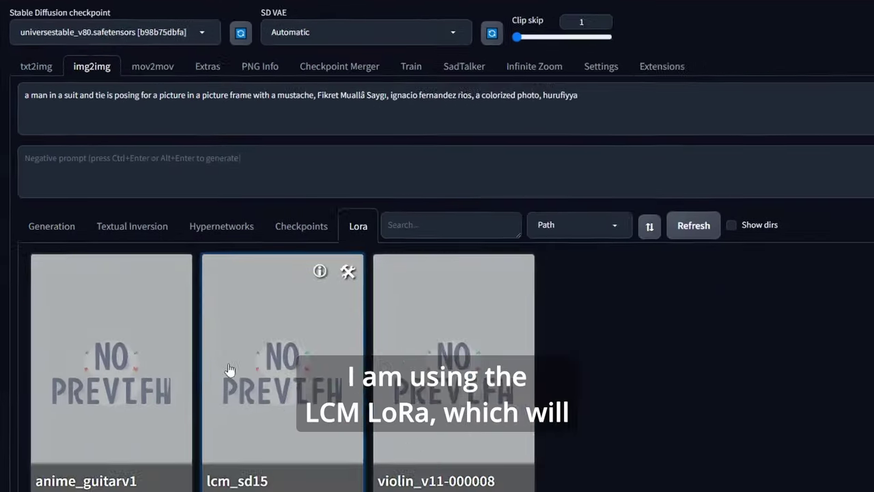
{"action": "left_click", "coordinate": [393, 367]}
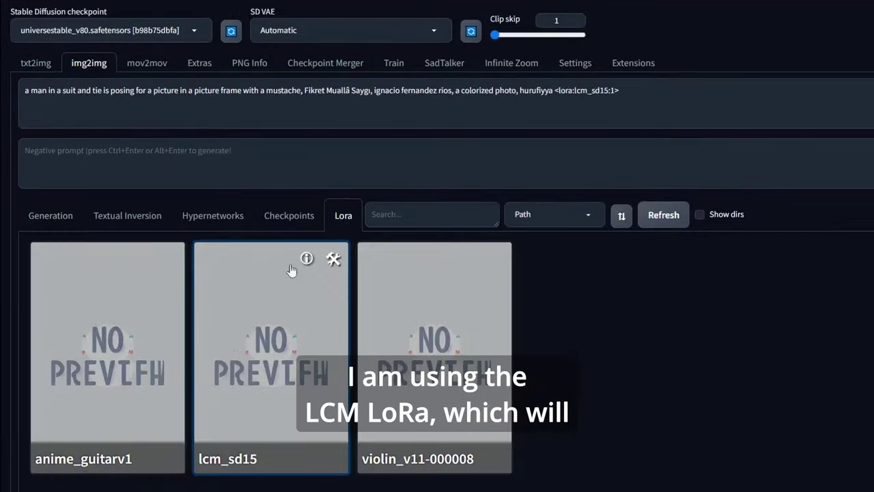
{"action": "left_click", "coordinate": [50, 217]}
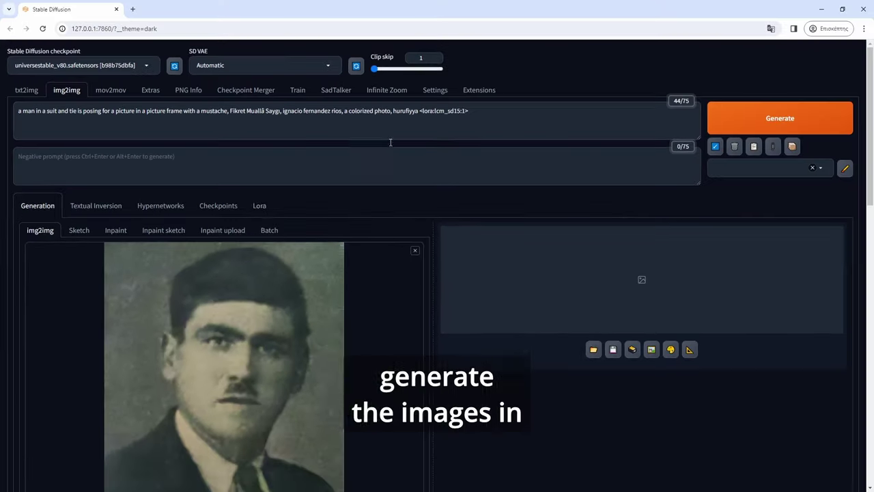
Set the sampling method to LCM with 8 sampling steps and match the output size to the source image, 880 × 1200.
{"action": "scroll", "coordinate": [209, 258], "scroll_direction": "down", "scroll_amount": 1}
{"action": "scroll", "coordinate": [155, 235], "scroll_direction": "down", "scroll_amount": 3}
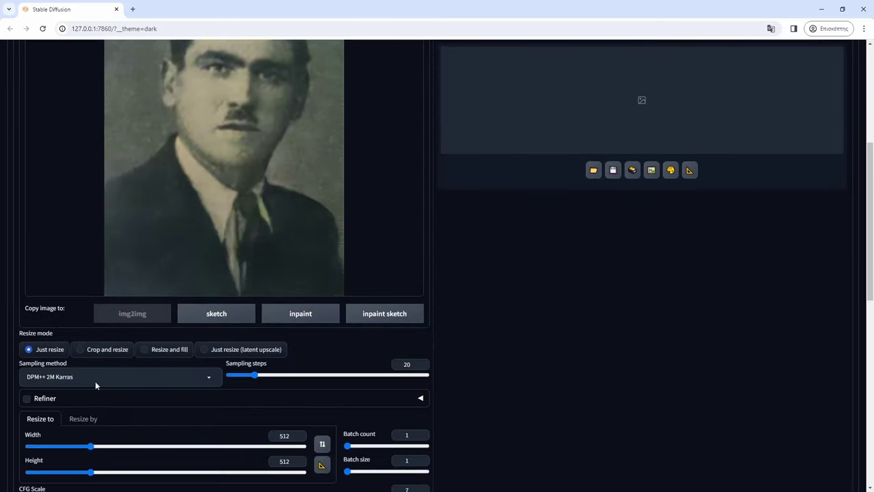
{"action": "left_click", "coordinate": [88, 377]}
{"action": "left_click", "coordinate": [69, 362]}
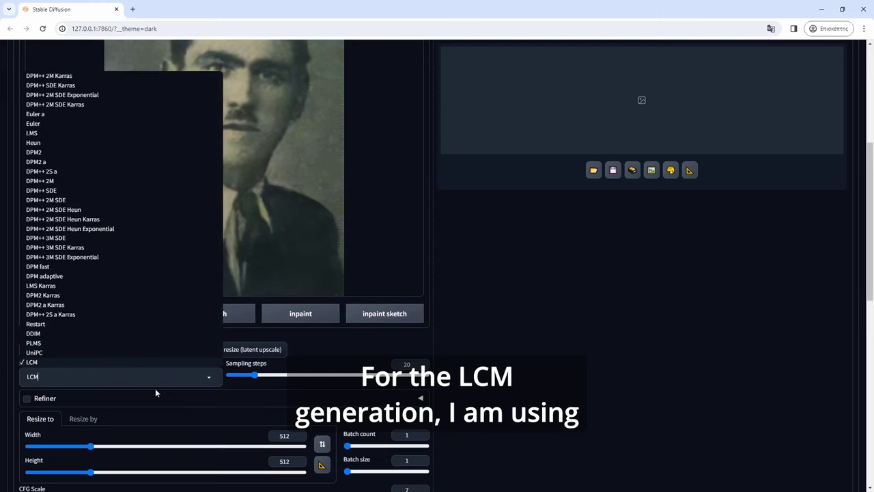
{"action": "left_click_drag", "start_coordinate": [304, 367], "coordinate": [240, 380]}
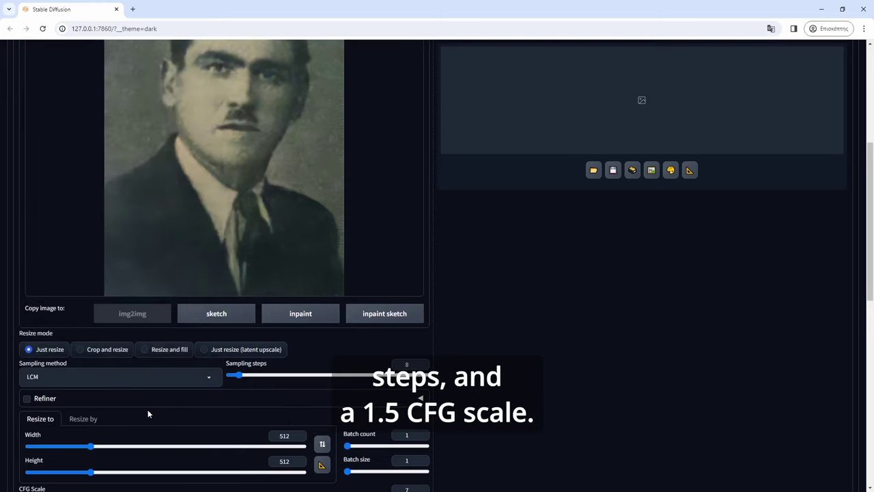
{"action": "scroll", "coordinate": [299, 395], "scroll_direction": "down", "scroll_amount": 2}
{"action": "left_click", "coordinate": [322, 376]}
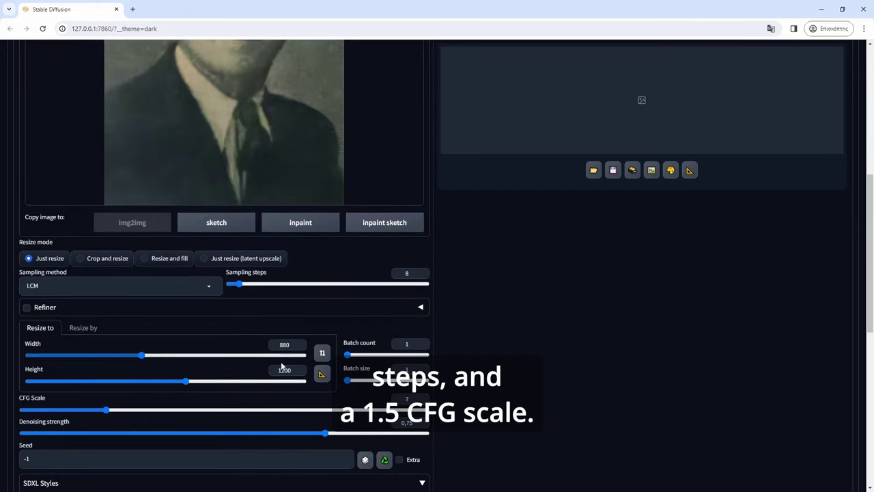
Set the CFG scale to 1.5 and the denoising strength to 0.26, and disable the SDXL style selector.
{"action": "left_click_drag", "start_coordinate": [101, 433], "coordinate": [32, 422]}
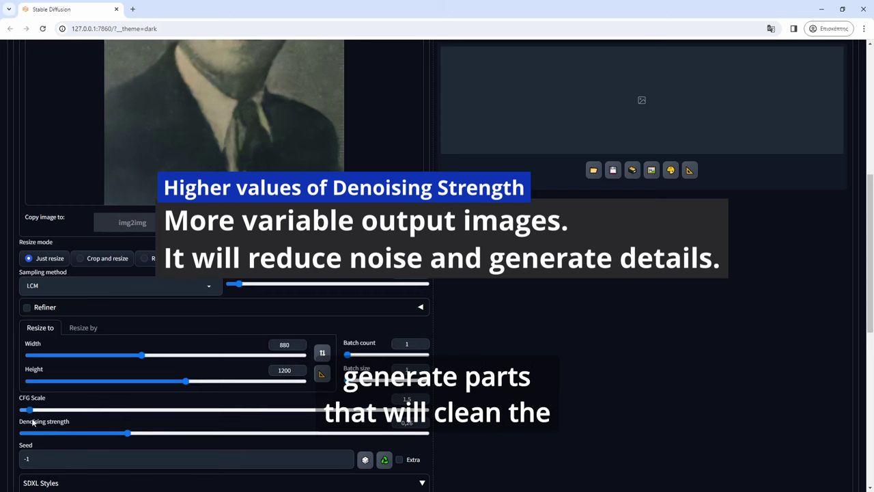
{"action": "scroll", "coordinate": [272, 424], "scroll_direction": "down", "scroll_amount": 4}
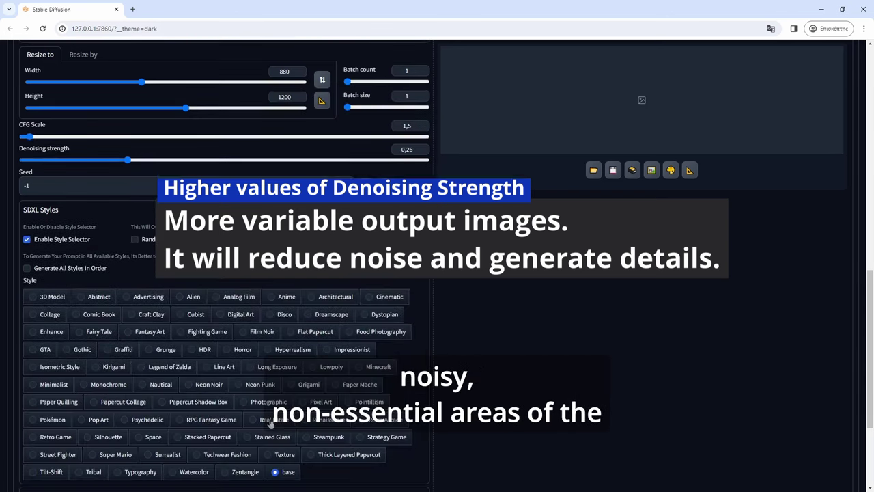
{"action": "left_click", "coordinate": [27, 239]}
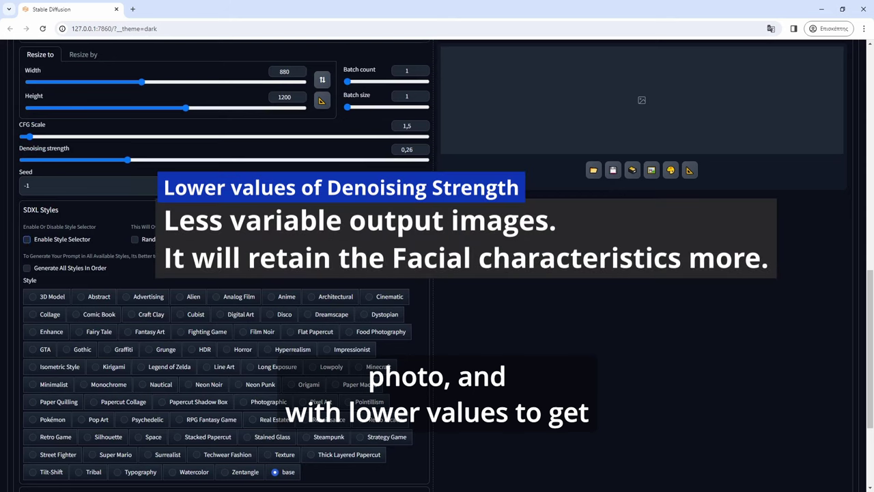
Enter "hat" as the negative prompt and generate the image.
{"action": "scroll", "coordinate": [437, 273], "scroll_direction": "up", "scroll_amount": 10}
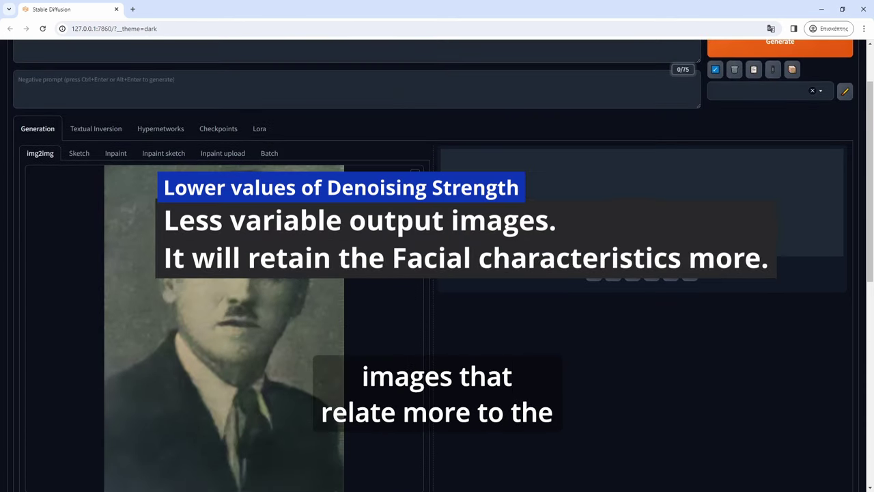
{"action": "scroll", "coordinate": [437, 273], "scroll_direction": "up", "scroll_amount": 2}
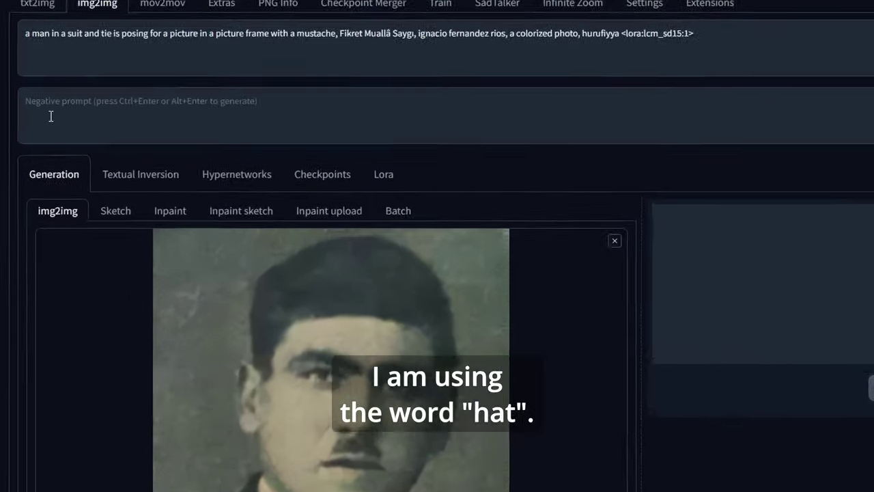
{"action": "left_click", "coordinate": [36, 164]}
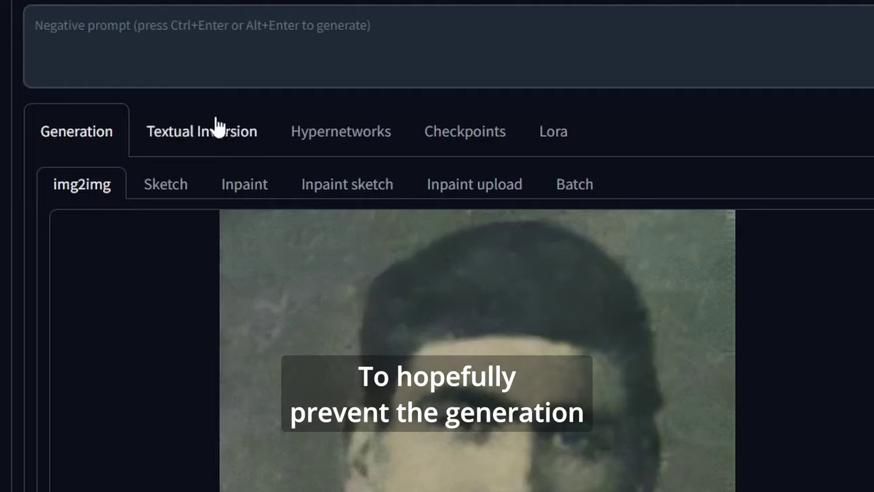
{"action": "type", "text": "hat"}
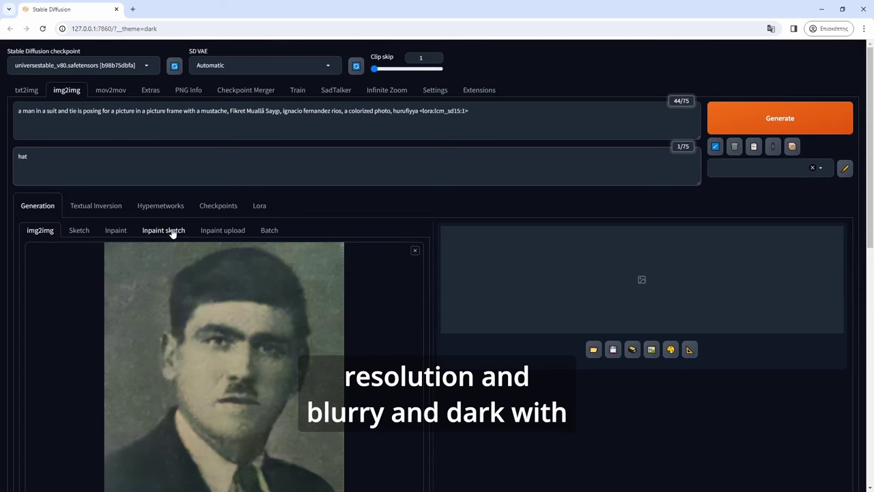
{"action": "left_click", "coordinate": [765, 127]}
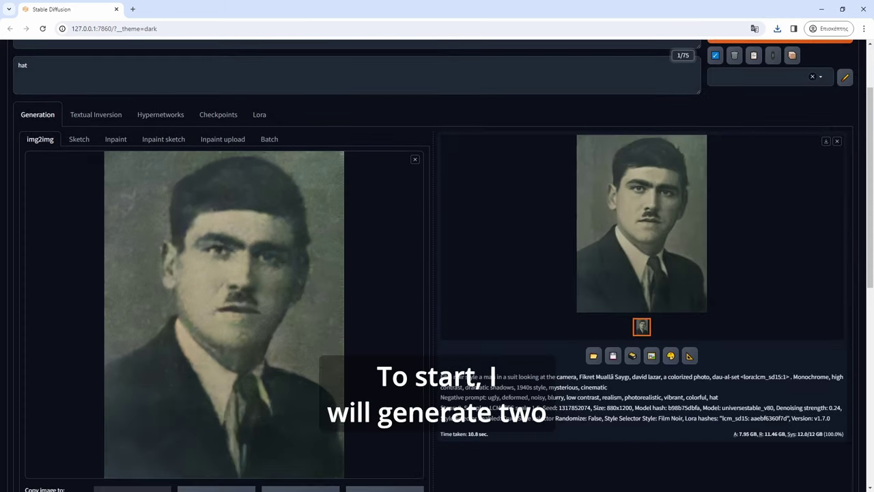
Inspect the generated low-denoising and high-denoising portraits at full size.
{"action": "left_click", "coordinate": [667, 263]}
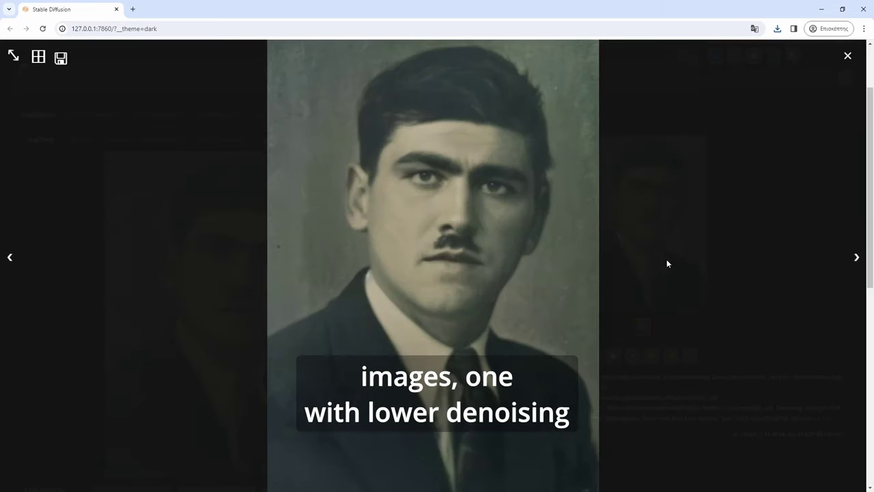
{"action": "left_click", "coordinate": [739, 280]}
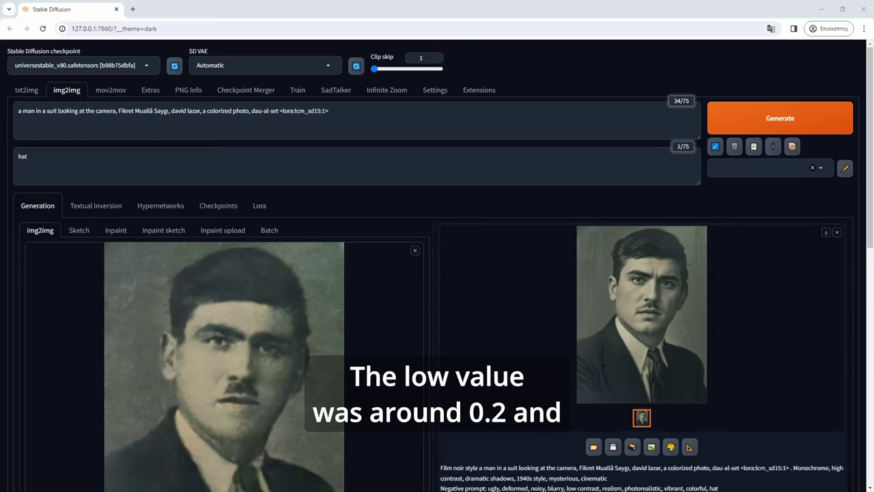
{"action": "left_click", "coordinate": [651, 347]}
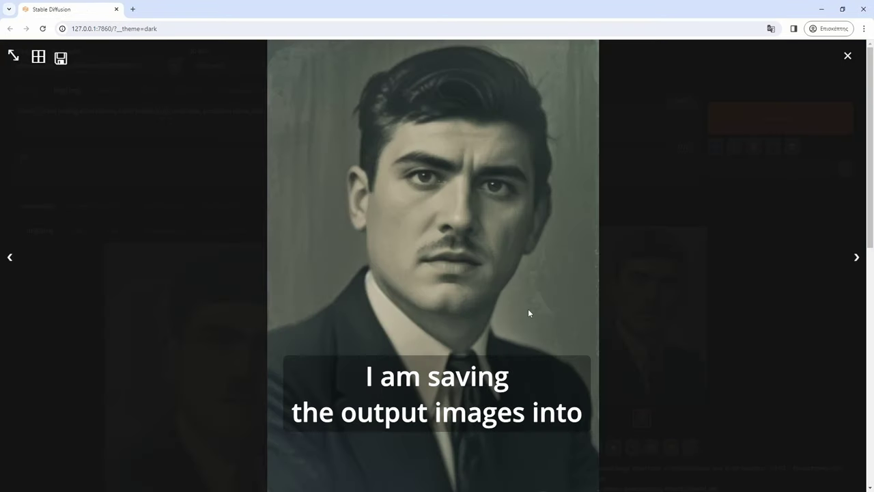
{"action": "left_click", "coordinate": [528, 313]}
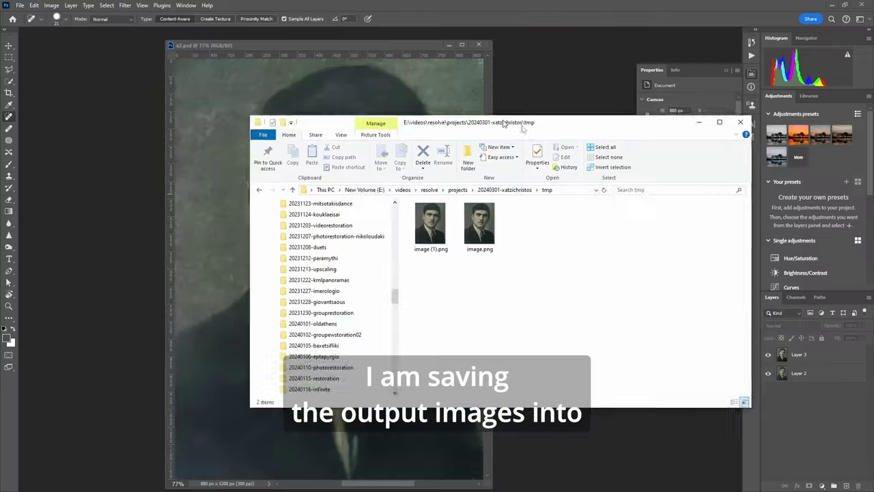
Place image (1).png and image.png from the tmp folder as layers in x2.psd and commit the placement.
{"action": "left_click_drag", "start_coordinate": [386, 117], "coordinate": [455, 205]}
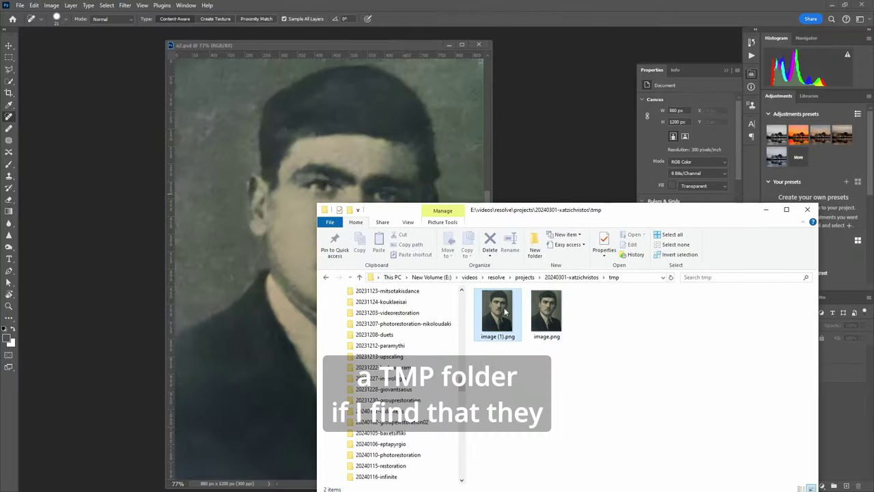
{"action": "left_click_drag", "start_coordinate": [505, 311], "coordinate": [308, 201]}
{"action": "left_click", "coordinate": [820, 374]}
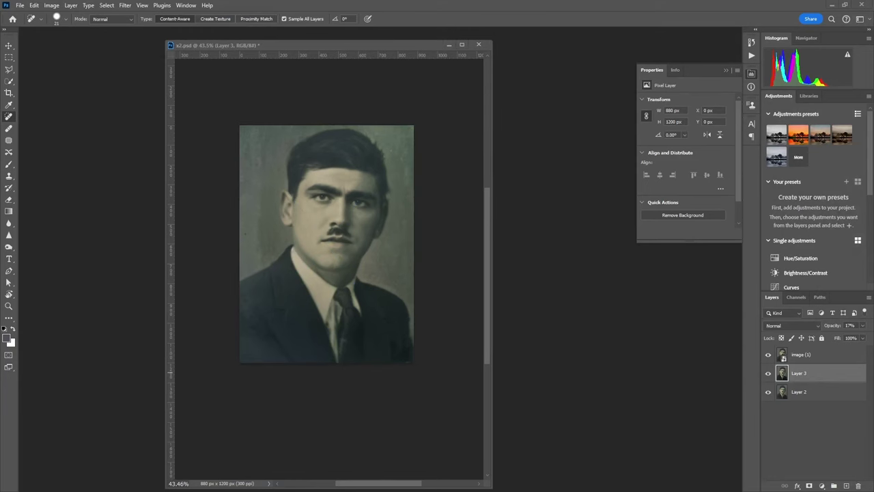
{"action": "key", "text": "alt+Tab"}
{"action": "left_click_drag", "start_coordinate": [546, 312], "coordinate": [440, 115]}
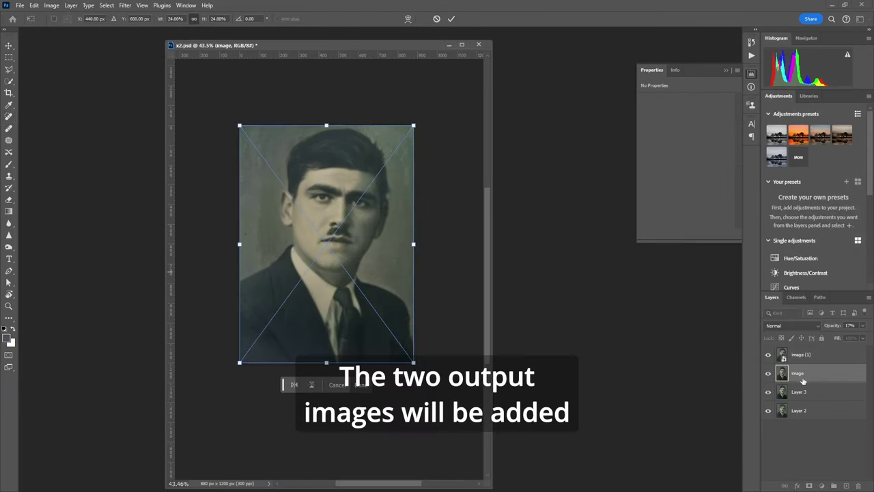
{"action": "key", "text": "Return"}
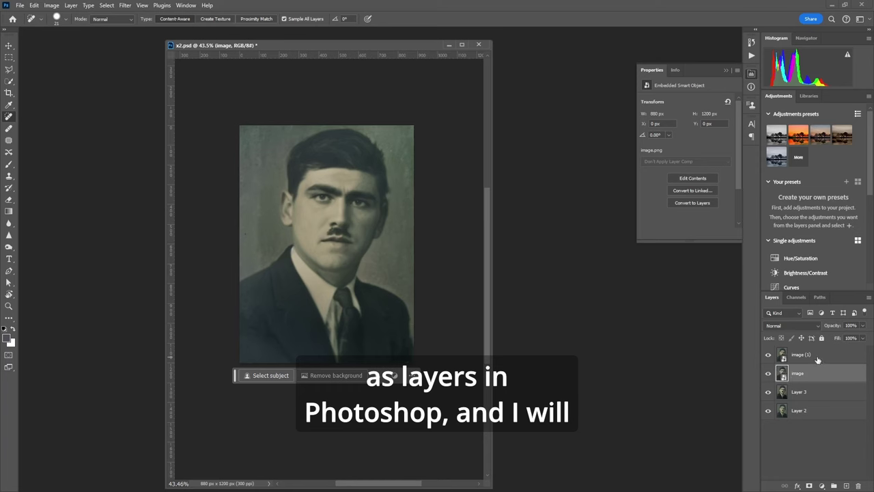
Add black layer masks to the image (1) and image layers to hide both of them.
{"action": "left_click", "coordinate": [819, 360]}
{"action": "key", "text": "ctrl+i"}
{"action": "left_click", "coordinate": [806, 373]}
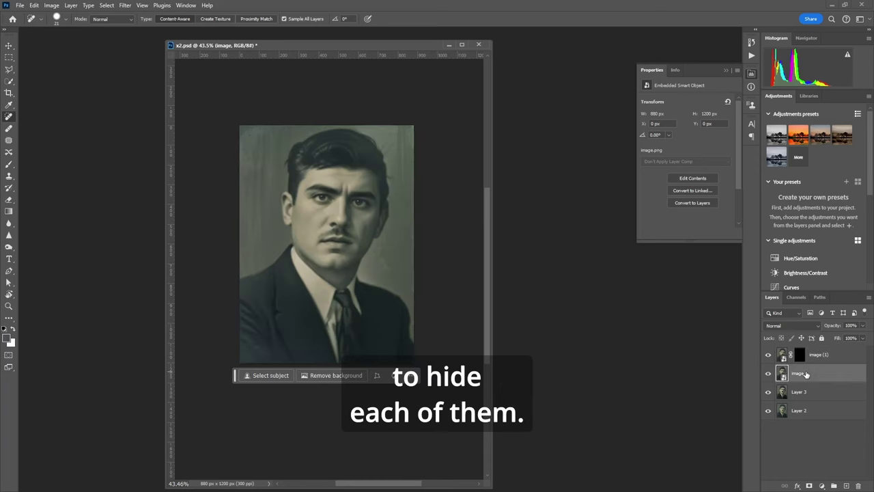
{"action": "key", "text": "ctrl+i"}
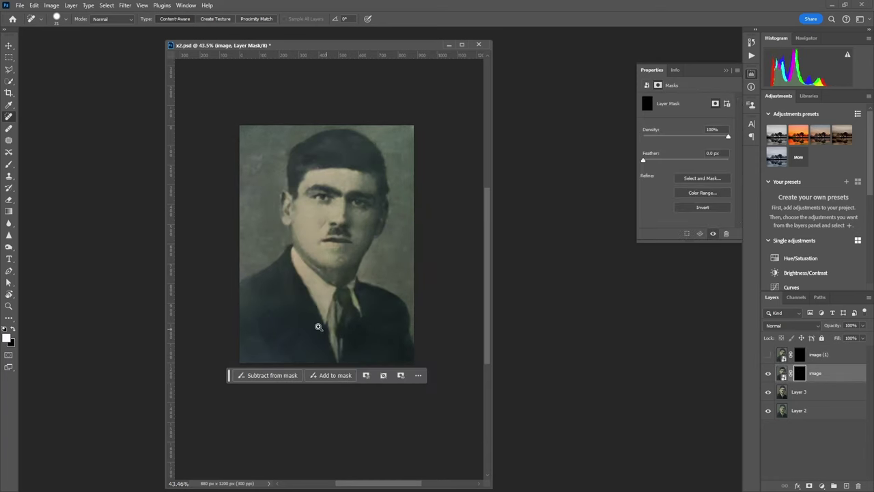
Paint white on the image layer's mask with the Brush to reveal the enhanced jacket, shirt and tie.
{"action": "left_click", "coordinate": [318, 327]}
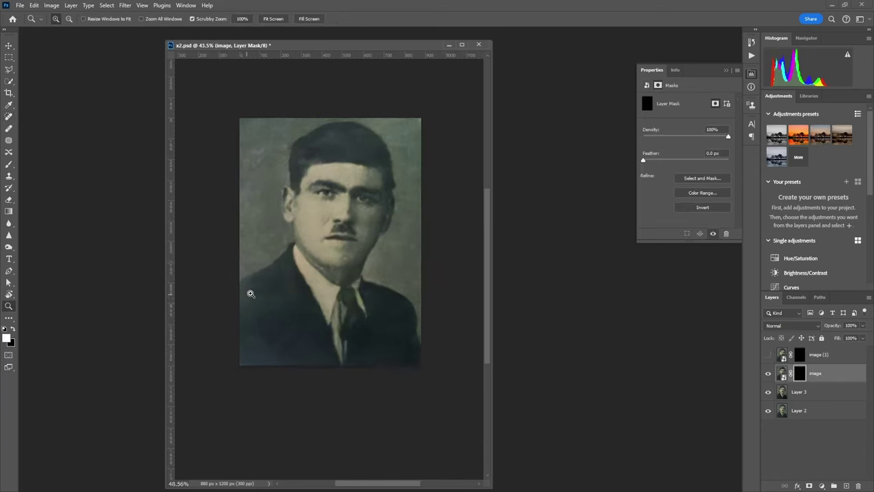
{"action": "left_click", "coordinate": [801, 373], "text": "shift"}
{"action": "left_click", "coordinate": [801, 373], "text": "shift"}
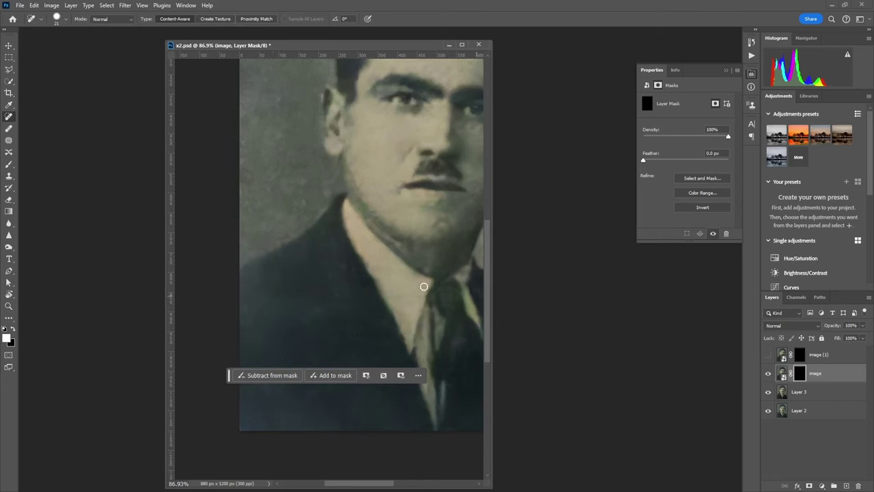
{"action": "key", "text": "b"}
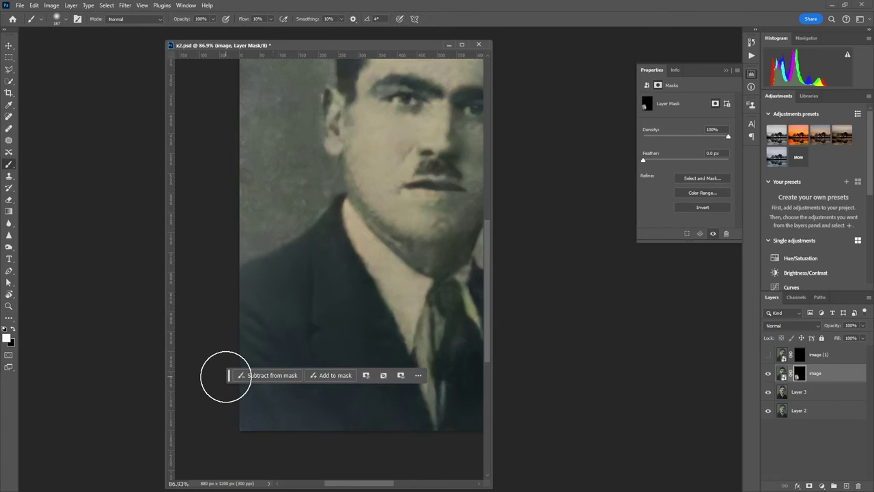
{"action": "left_click_drag", "start_coordinate": [228, 375], "coordinate": [64, 236]}
{"action": "left_click_drag", "start_coordinate": [437, 339], "coordinate": [343, 341]}
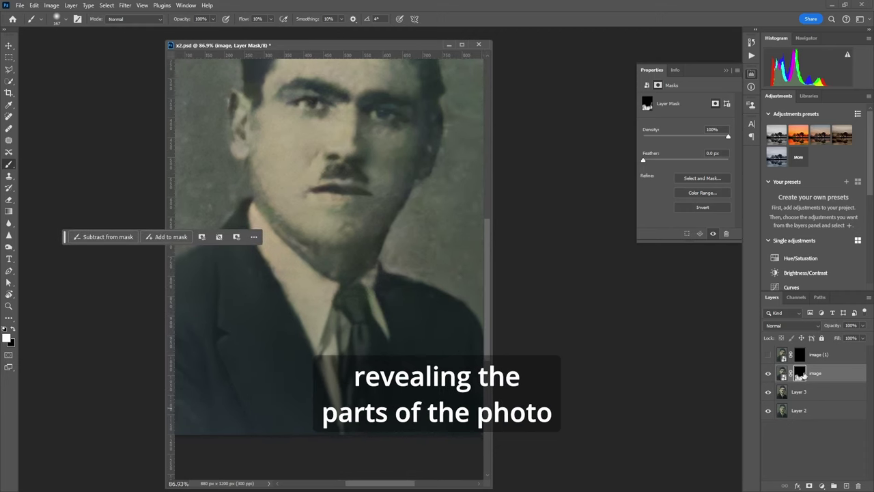
Compare the portrait with the masks of the image and image (1) layers switched off and on.
{"action": "left_click", "coordinate": [801, 373], "text": "shift"}
{"action": "left_click", "coordinate": [800, 373], "text": "shift"}
{"action": "left_click", "coordinate": [768, 354]}
{"action": "left_click", "coordinate": [800, 355], "text": "shift"}
{"action": "left_click", "coordinate": [800, 355], "text": "shift"}
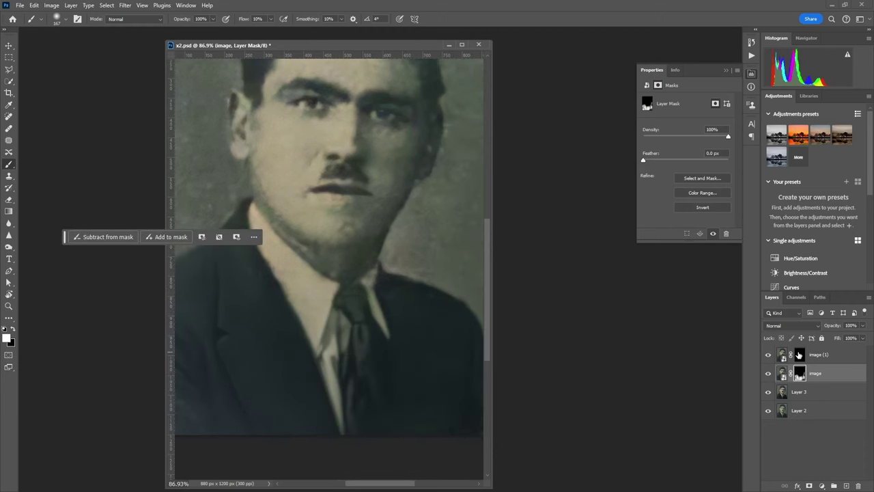
{"action": "left_click", "coordinate": [769, 355]}
Paint white on the image layer's mask over the background around the head.
{"action": "left_click_drag", "start_coordinate": [277, 311], "coordinate": [404, 296]}
{"action": "scroll", "coordinate": [339, 217], "scroll_direction": "up", "scroll_amount": 5}
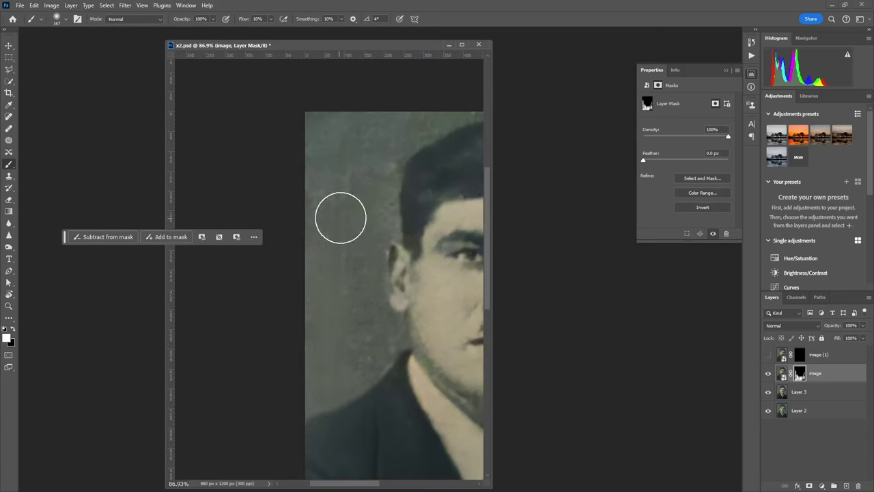
{"action": "scroll", "coordinate": [403, 142], "scroll_direction": "right", "scroll_amount": 4}
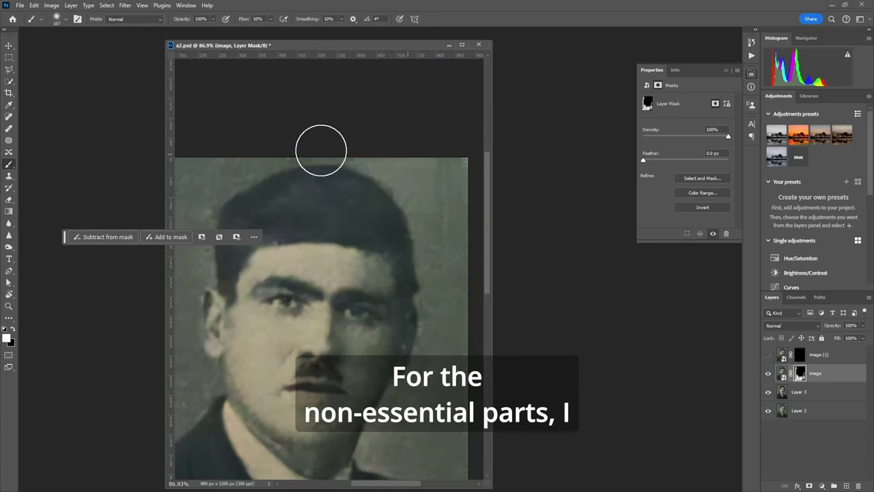
Paint white on the image (1) layer's mask to reveal the enhanced hair, face and neck.
{"action": "scroll", "coordinate": [454, 277], "scroll_direction": "down", "scroll_amount": 3}
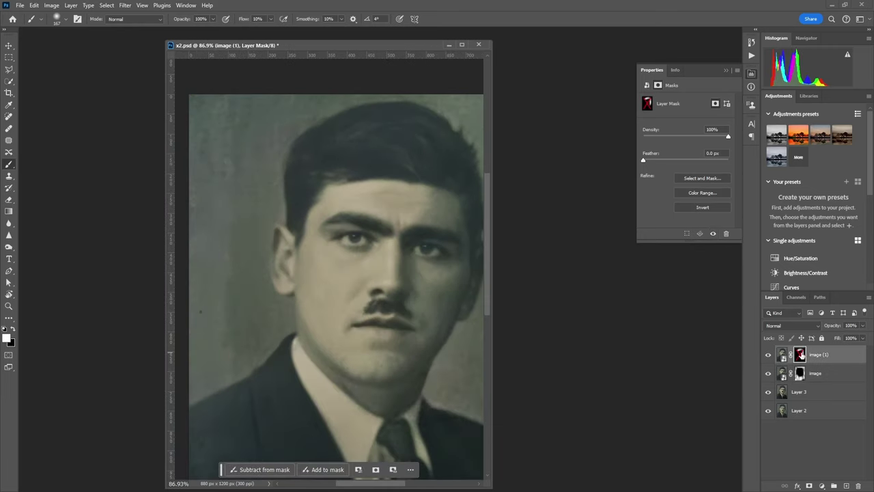
{"action": "mouse_move", "coordinate": [434, 276]}
{"action": "left_mouse_down"}
{"action": "mouse_move", "coordinate": [415, 281]}
{"action": "mouse_move", "coordinate": [417, 259]}
{"action": "left_mouse_up"}
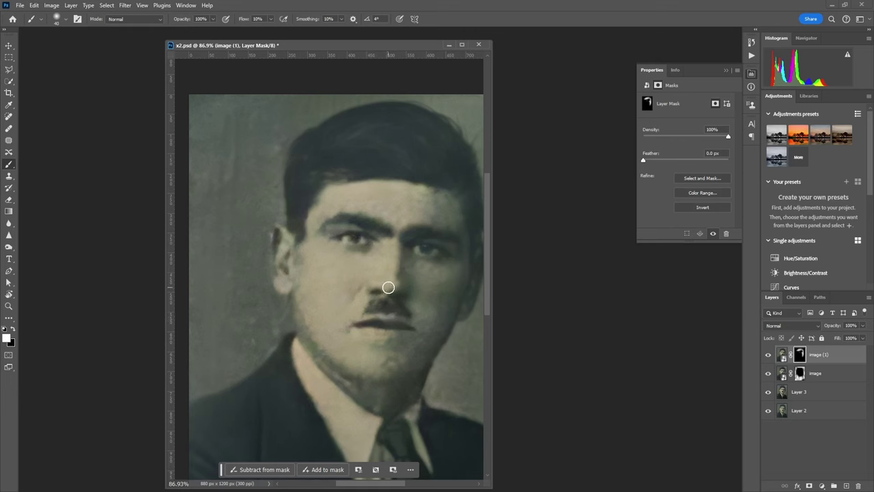
{"action": "left_click_drag", "start_coordinate": [300, 264], "coordinate": [314, 264]}
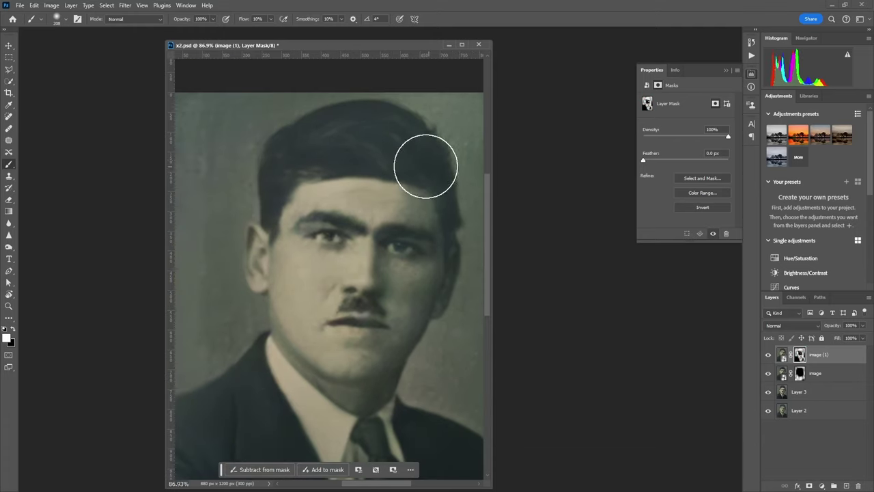
Refine the image (1) mask over the eyes, nose and mouth with a smaller brush, and save the document.
{"action": "scroll", "coordinate": [258, 183], "scroll_direction": "up", "scroll_amount": 4}
{"action": "left_click_drag", "start_coordinate": [492, 261], "coordinate": [605, 261]}
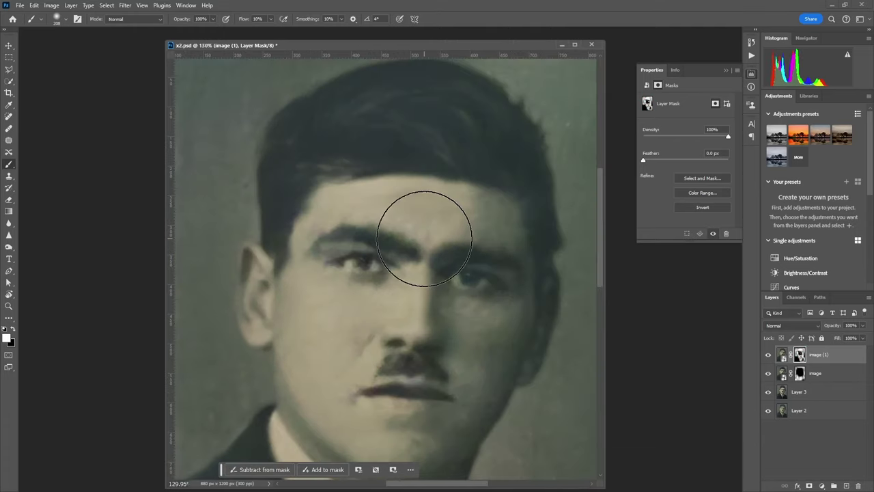
{"action": "right_click", "coordinate": [424, 239], "text": "alt"}
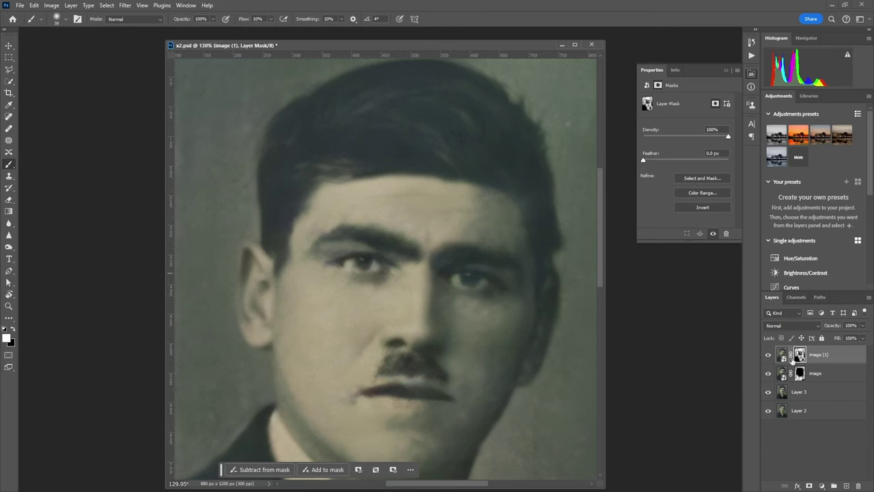
{"action": "left_click", "coordinate": [799, 356], "text": "shift"}
{"action": "left_click", "coordinate": [799, 356], "text": "shift"}
{"action": "left_click_drag", "start_coordinate": [462, 365], "coordinate": [431, 361]}
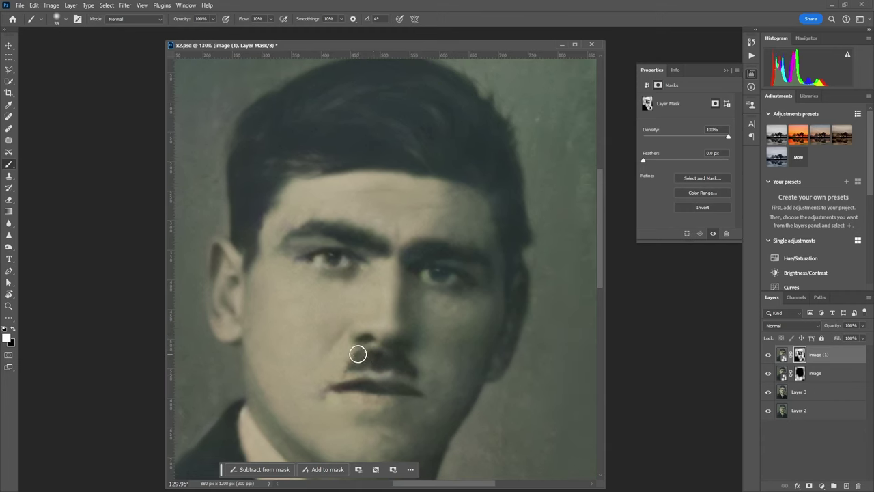
{"action": "left_click_drag", "start_coordinate": [420, 294], "coordinate": [385, 281]}
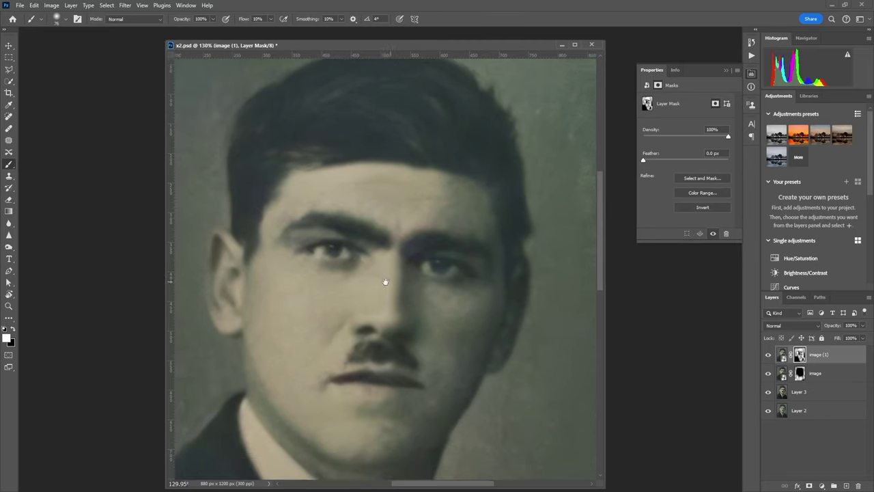
{"action": "key", "text": "ctrl+s"}
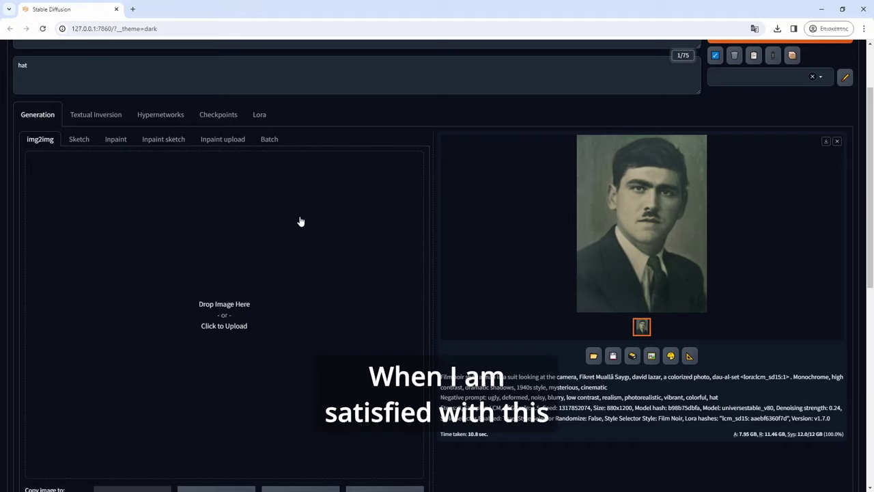
In Stable Diffusion, load the updated x2.png from the x2-assets folder as the img2img source and generate a new image.
{"action": "left_click", "coordinate": [299, 221]}
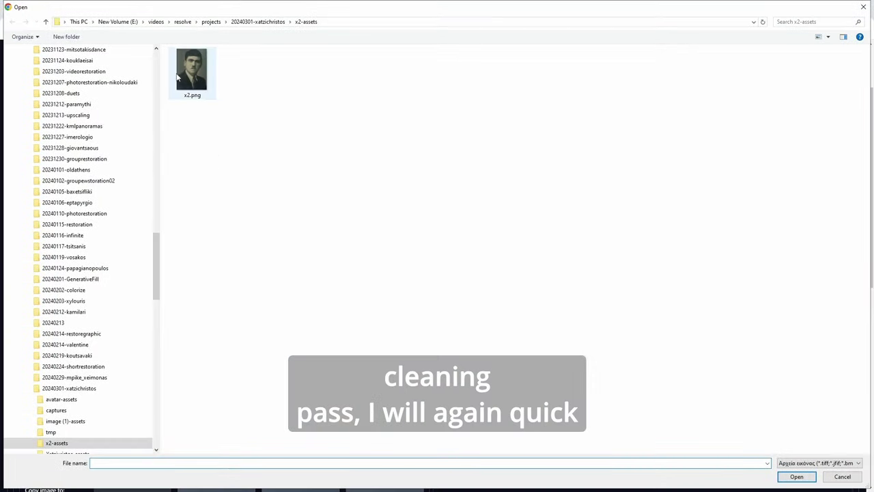
{"action": "double_click", "coordinate": [191, 69]}
{"action": "scroll", "coordinate": [47, 312], "scroll_direction": "down", "scroll_amount": 2}
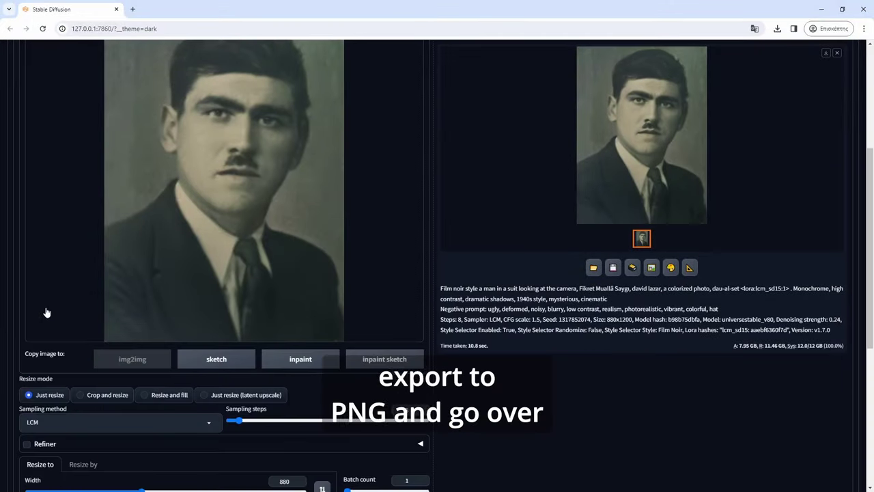
{"action": "scroll", "coordinate": [47, 312], "scroll_direction": "down", "scroll_amount": 3}
{"action": "scroll", "coordinate": [535, 369], "scroll_direction": "up", "scroll_amount": 5}
{"action": "left_click", "coordinate": [747, 78]}
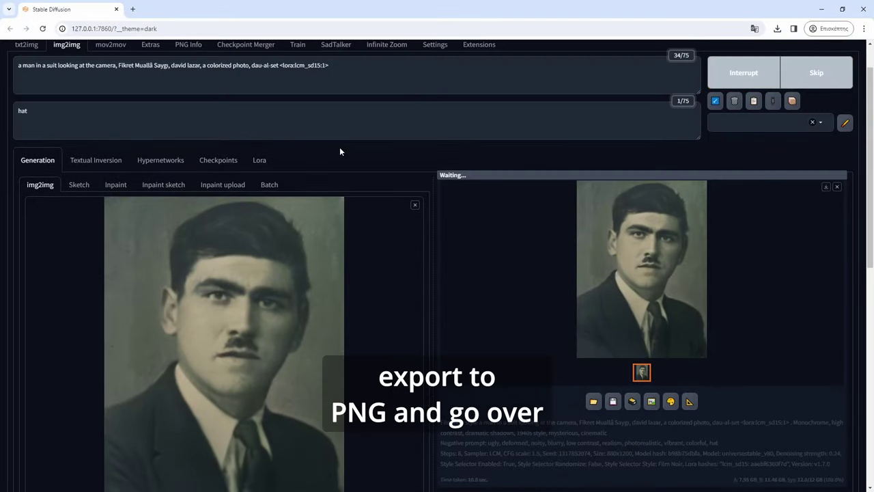
Check the new low-denoising portrait at full size and download it as image (2).png.
{"action": "left_click", "coordinate": [617, 248]}
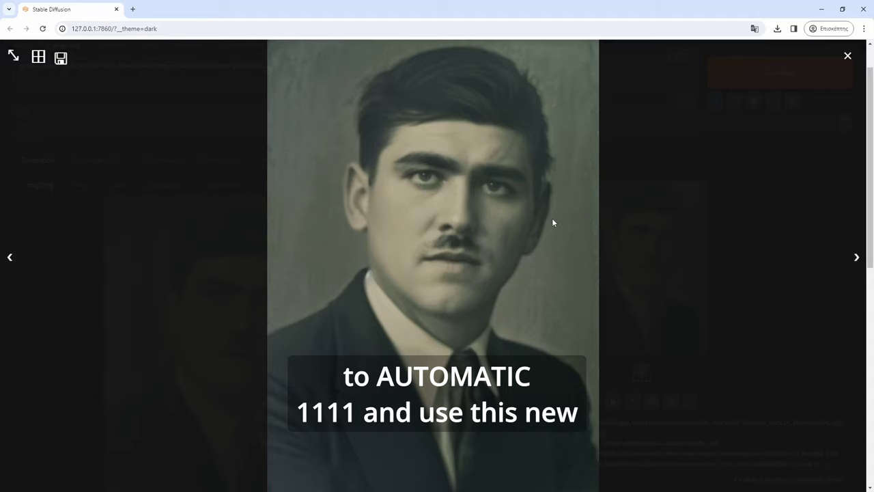
{"action": "left_click", "coordinate": [686, 222]}
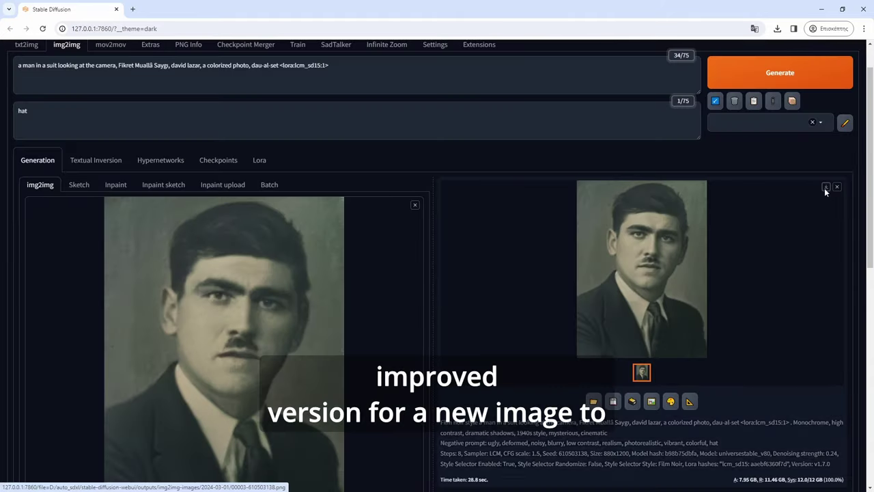
{"action": "left_click", "coordinate": [825, 189]}
{"action": "key", "text": "Return"}
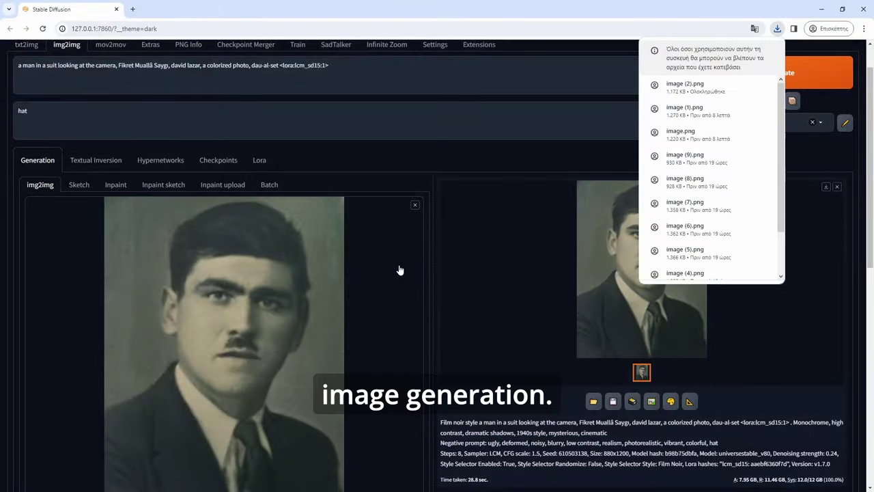
Set the denoising strength to 0.44 and generate another version of the portrait.
{"action": "scroll", "coordinate": [412, 260], "scroll_direction": "down", "scroll_amount": 5}
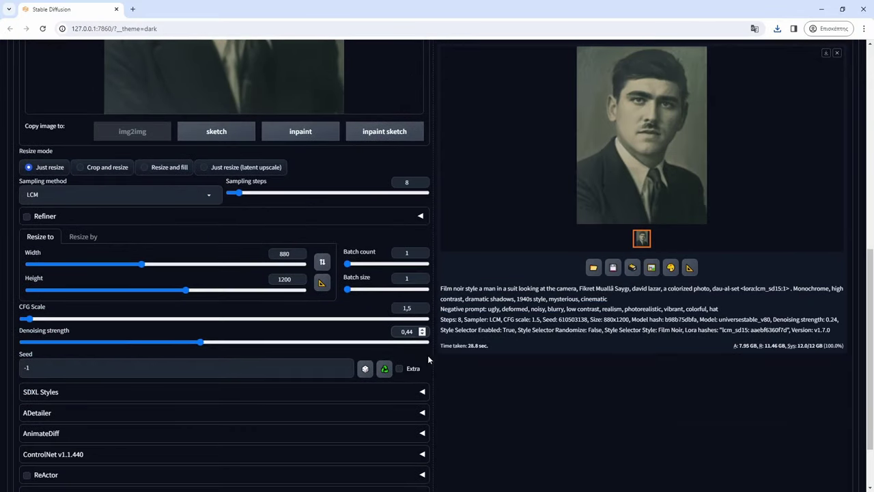
{"action": "scroll", "coordinate": [427, 355], "scroll_direction": "up", "scroll_amount": 10}
{"action": "left_click", "coordinate": [780, 118]}
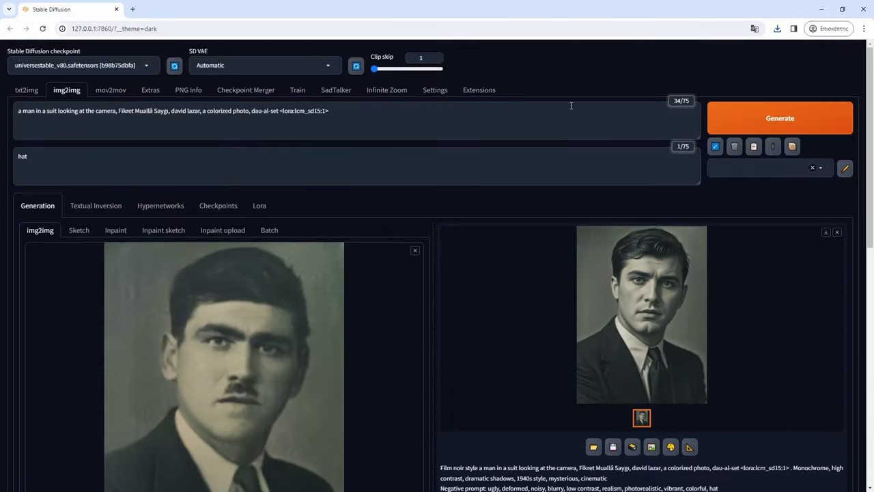
Check the high-denoising portrait at full size and download it as image (3).png.
{"action": "left_click", "coordinate": [593, 249]}
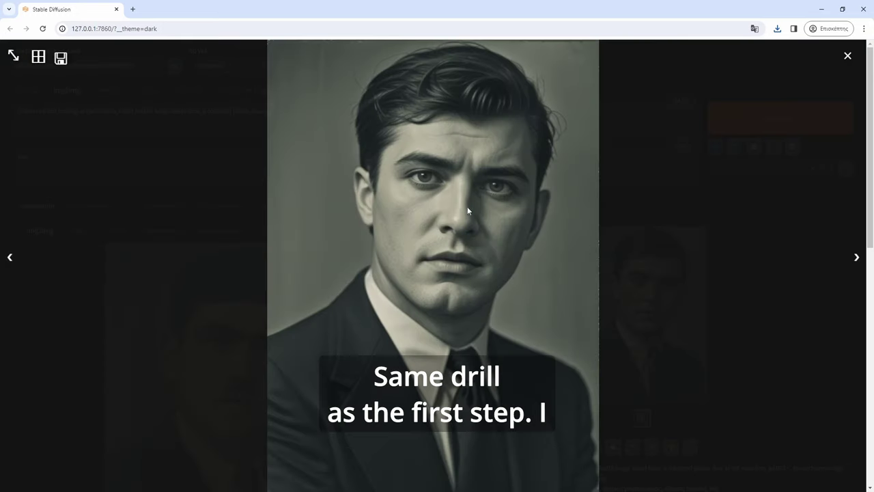
{"action": "left_click", "coordinate": [551, 217]}
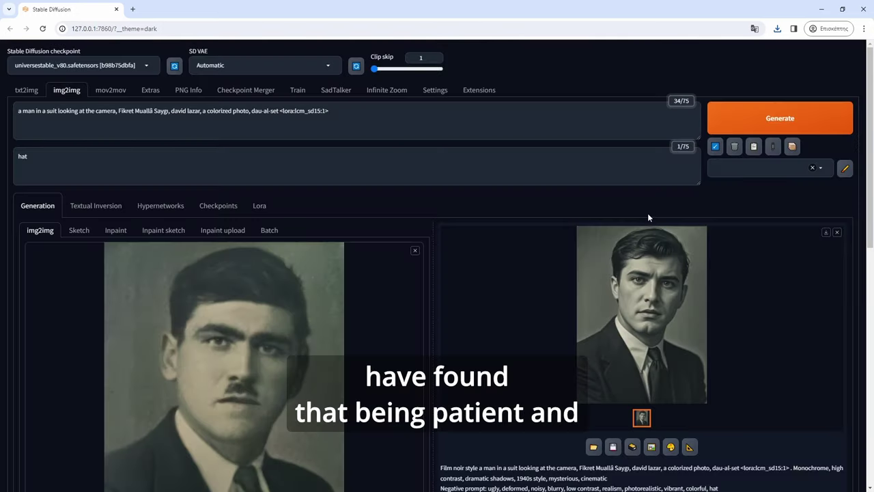
{"action": "left_click", "coordinate": [826, 232]}
{"action": "key", "text": "Return"}
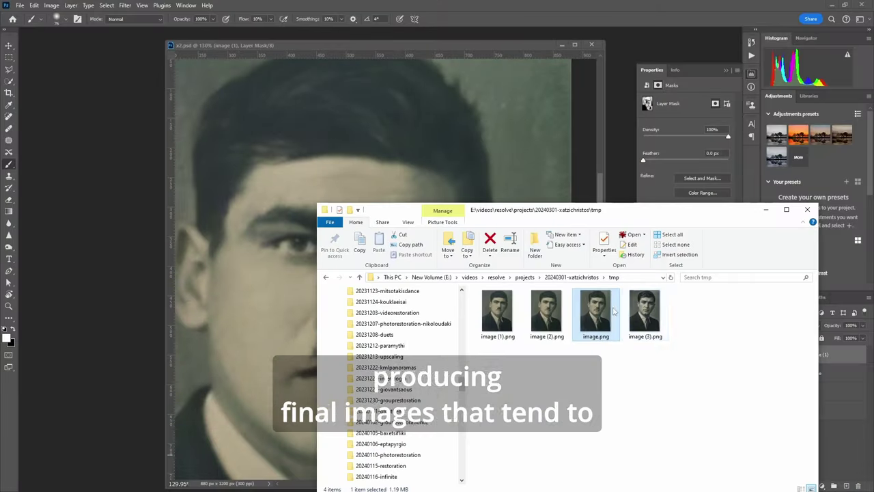
Place image (3).png as the top layer in Photoshop's x2.psd, align it over the portrait, and compare with it hidden and shown.
{"action": "left_click_drag", "start_coordinate": [644, 302], "coordinate": [395, 275]}
{"action": "scroll", "coordinate": [394, 274], "scroll_direction": "down", "scroll_amount": 4}
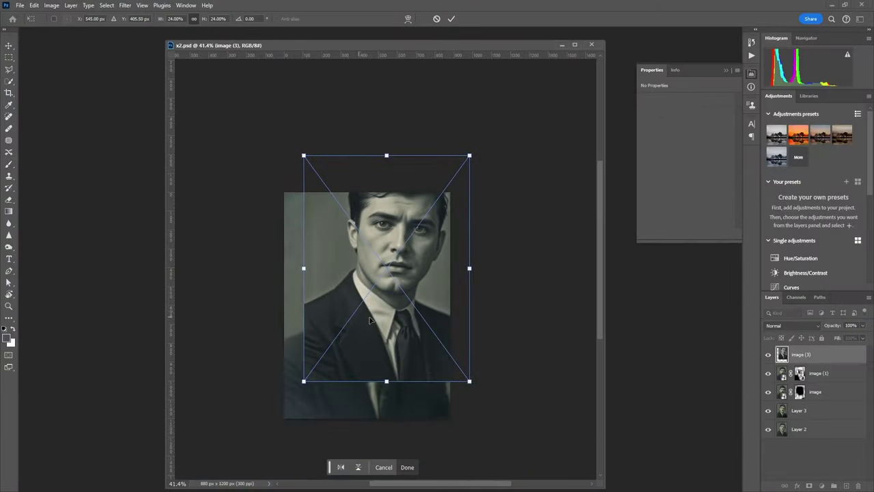
{"action": "left_click_drag", "start_coordinate": [373, 319], "coordinate": [353, 355]}
{"action": "left_click", "coordinate": [770, 356]}
{"action": "left_click", "coordinate": [769, 355]}
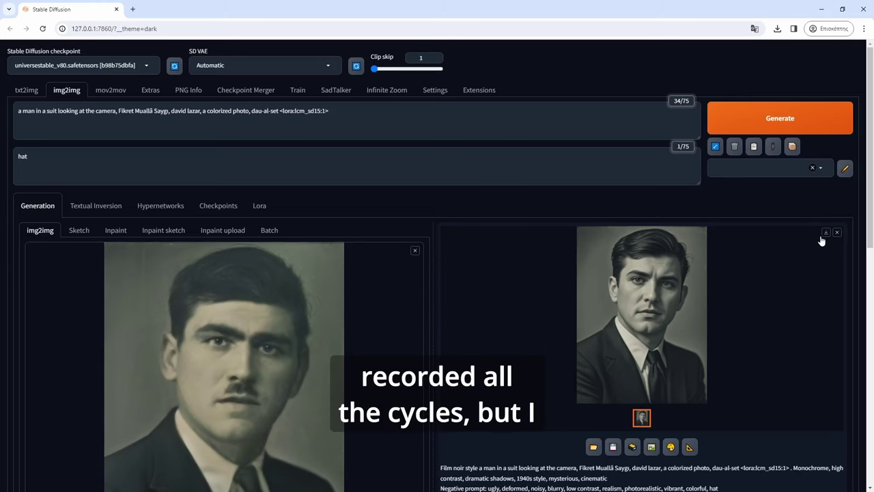
Download the high-denoising portrait, place it in x2.psd as layer image (4), and hide it behind a black layer mask.
{"action": "left_click", "coordinate": [826, 232]}
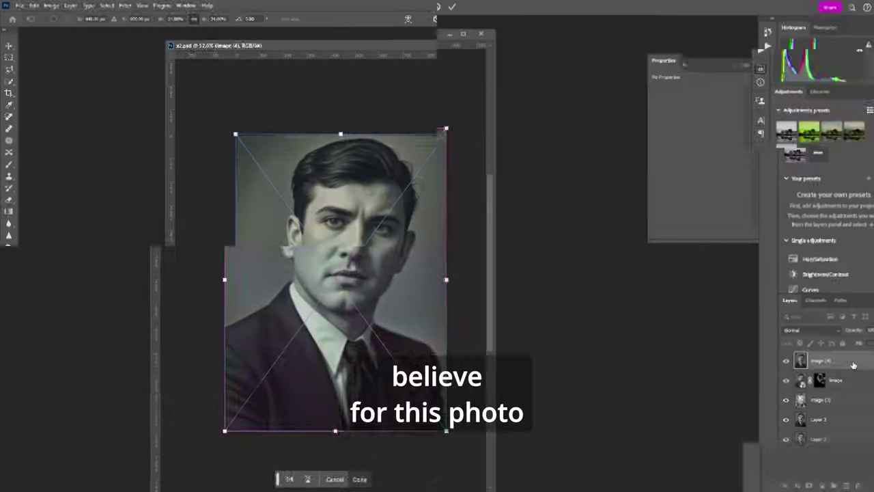
{"action": "key", "text": "Return"}
{"action": "left_click", "coordinate": [809, 486], "text": "alt"}
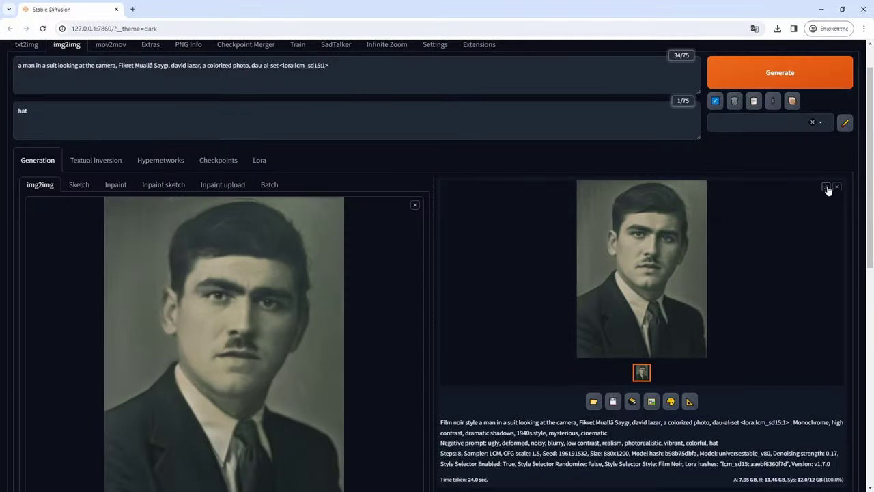
Download the 0.17-denoising portrait and work on its black-masked image (5) layer around the eyes in Photoshop.
{"action": "left_click", "coordinate": [826, 187]}
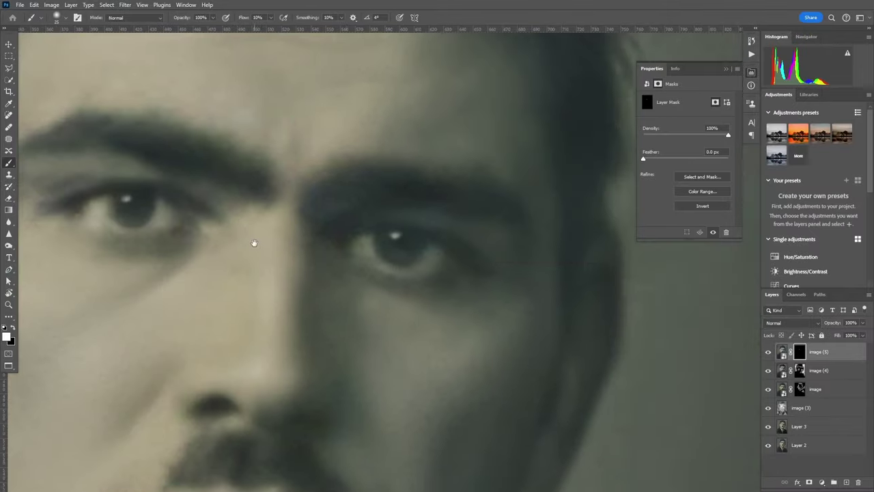
{"action": "left_click_drag", "start_coordinate": [280, 170], "coordinate": [366, 239]}
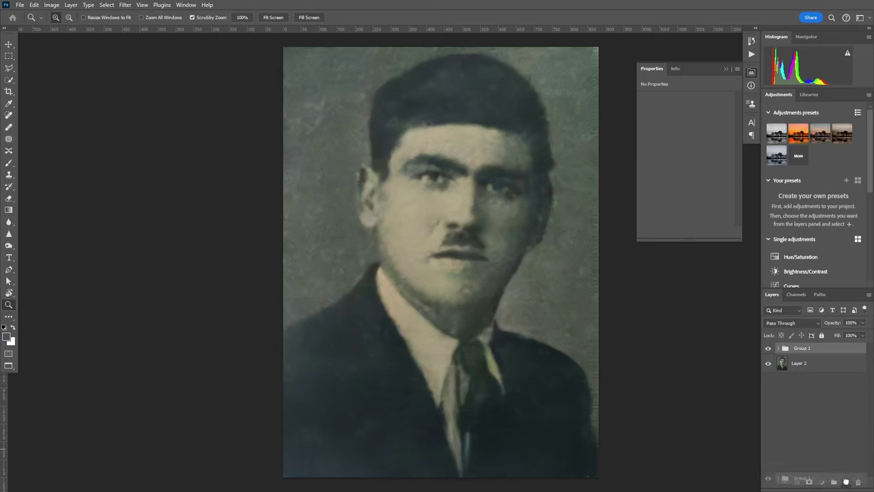
Merge a copy of Group 1, hide the original, and apply Photo Restoration with photo enhancement 17 and Enhance face 60, output to a new layer.
{"action": "left_click", "coordinate": [768, 353]}
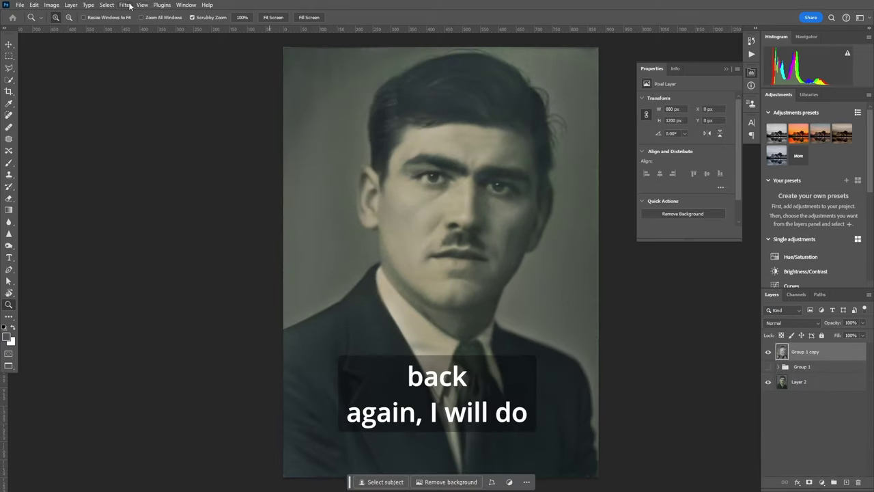
{"action": "left_click", "coordinate": [125, 5]}
{"action": "left_click", "coordinate": [143, 41]}
{"action": "left_click", "coordinate": [573, 389]}
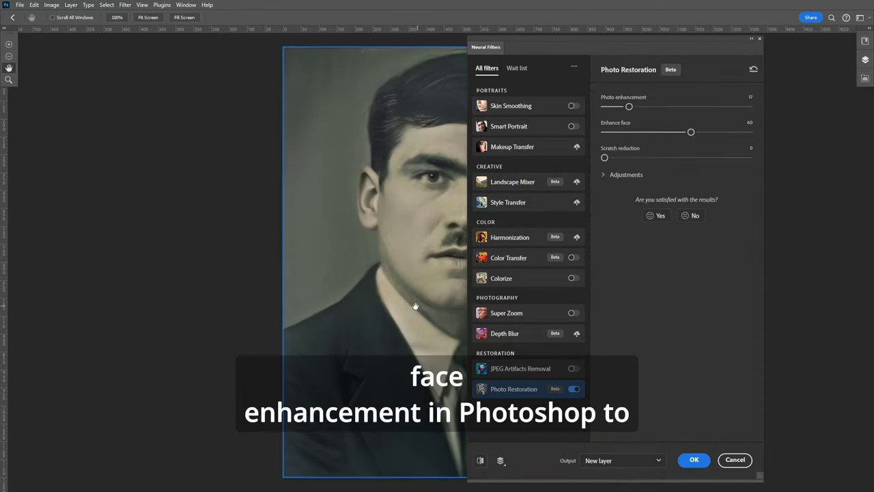
{"action": "left_click_drag", "start_coordinate": [415, 306], "coordinate": [215, 318]}
{"action": "left_click", "coordinate": [694, 459]}
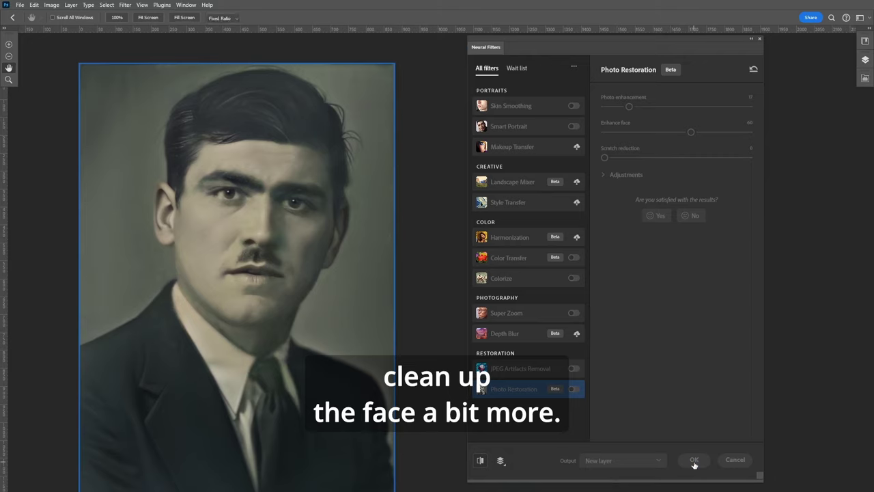
Set the photo-restored layer's opacity to 55% and group it with the Group 1 copy layer.
{"action": "left_click", "coordinate": [769, 353]}
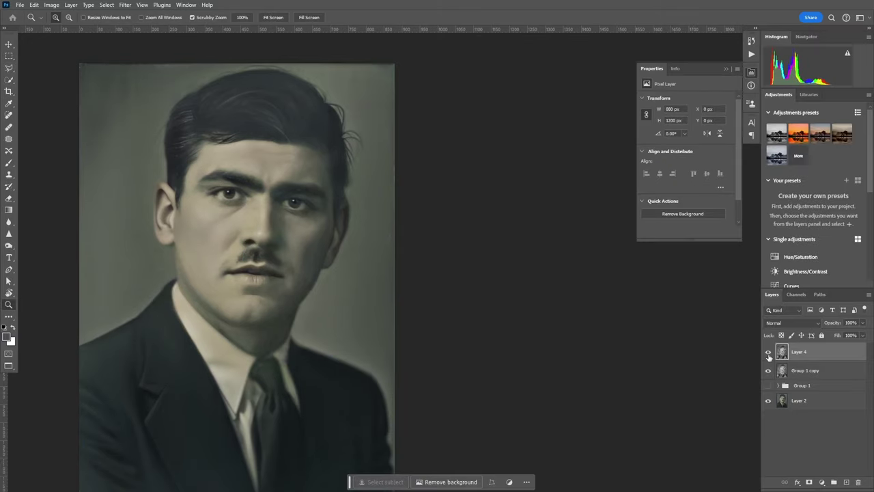
{"action": "left_click_drag", "start_coordinate": [864, 326], "coordinate": [843, 338]}
{"action": "left_click", "coordinate": [824, 370], "text": "shift"}
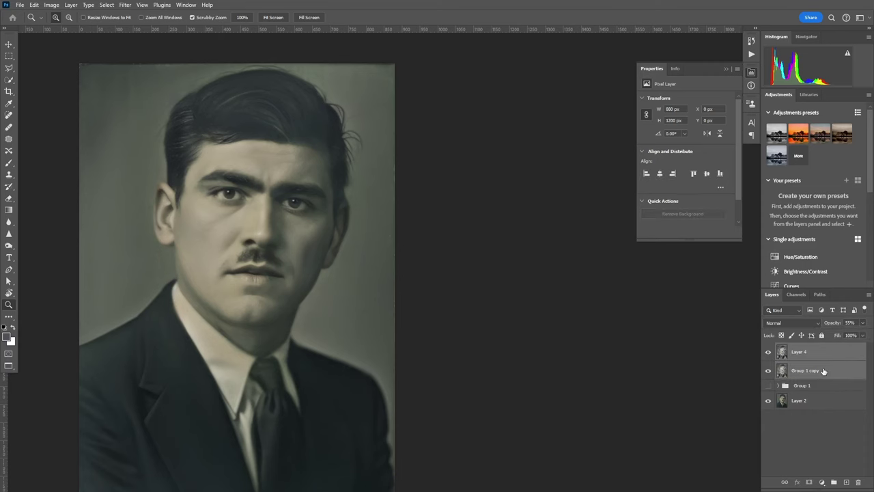
{"action": "key", "text": "ctrl+g"}
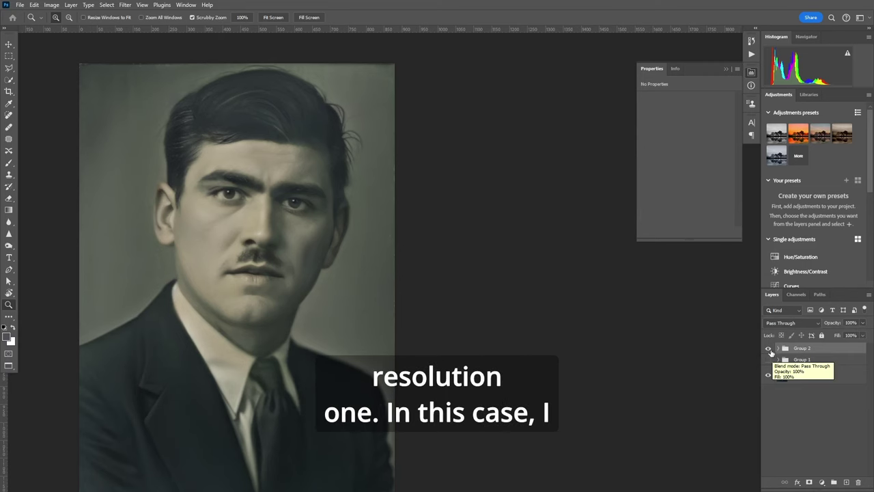
Compare the restored portrait with the source photo by hiding and showing Group 2, checking the man's left ear.
{"action": "left_click", "coordinate": [771, 351]}
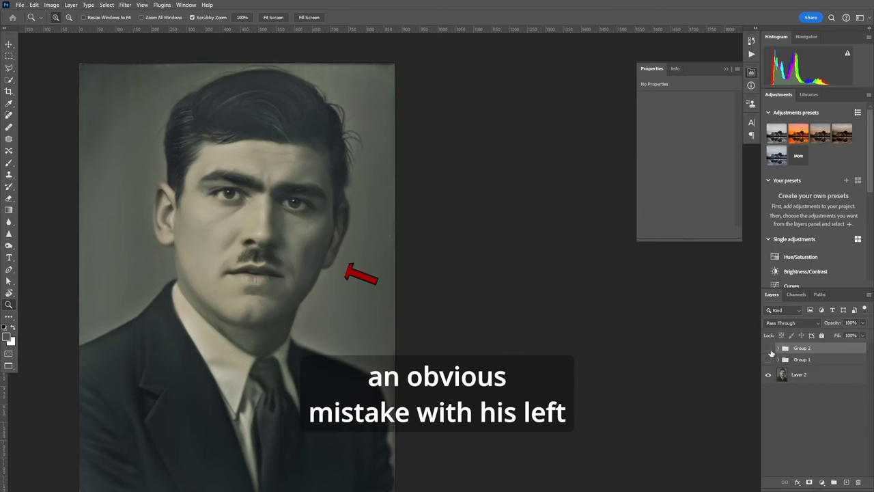
{"action": "left_click", "coordinate": [772, 352]}
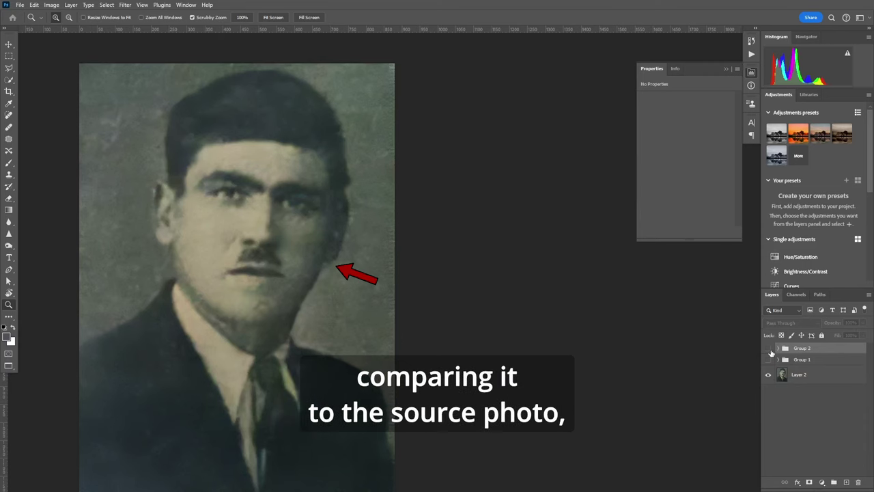
{"action": "left_click", "coordinate": [772, 352]}
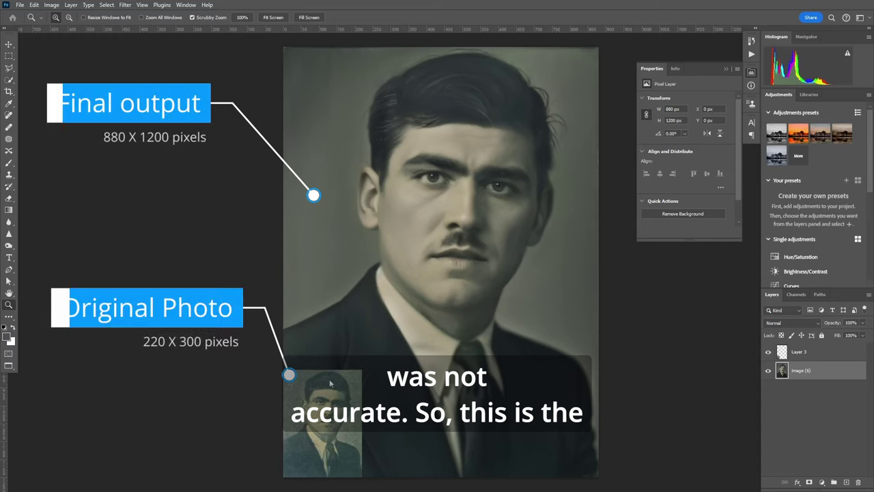
Duplicate the small original photo layer, scale the lower copy about 400% to cover the portrait, and compare the two portraits.
{"action": "mouse_move", "coordinate": [819, 352]}
{"action": "left_mouse_down"}
{"action": "mouse_move", "coordinate": [783, 474]}
{"action": "mouse_move", "coordinate": [848, 482]}
{"action": "left_mouse_up"}
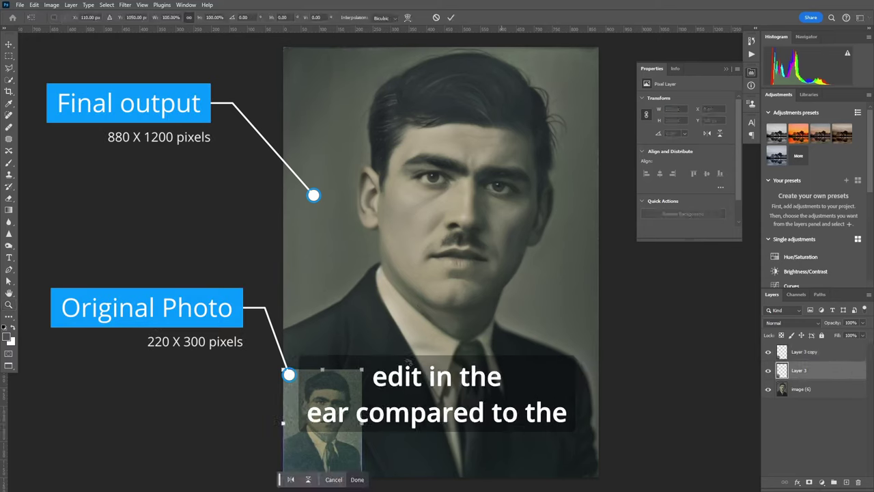
{"action": "key", "text": "ctrl+t"}
{"action": "left_click_drag", "start_coordinate": [362, 371], "coordinate": [584, 45]}
{"action": "key", "text": "Return"}
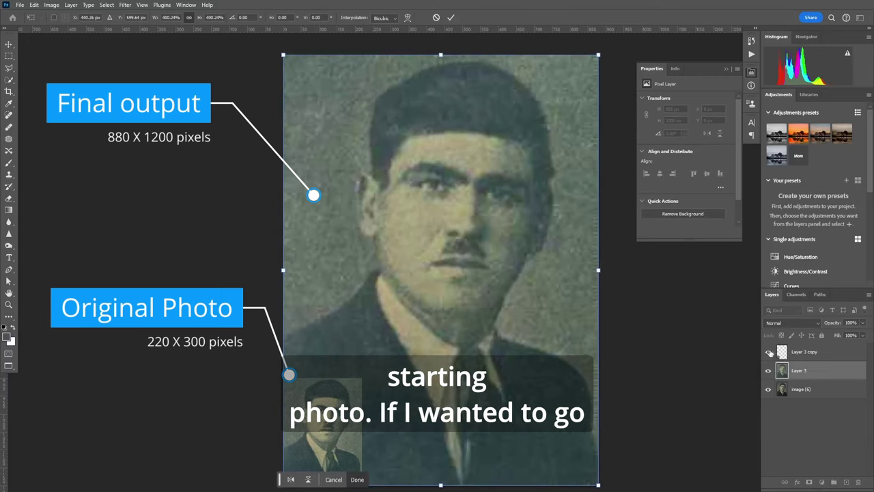
{"action": "left_click", "coordinate": [769, 370]}
{"action": "left_click", "coordinate": [768, 370]}
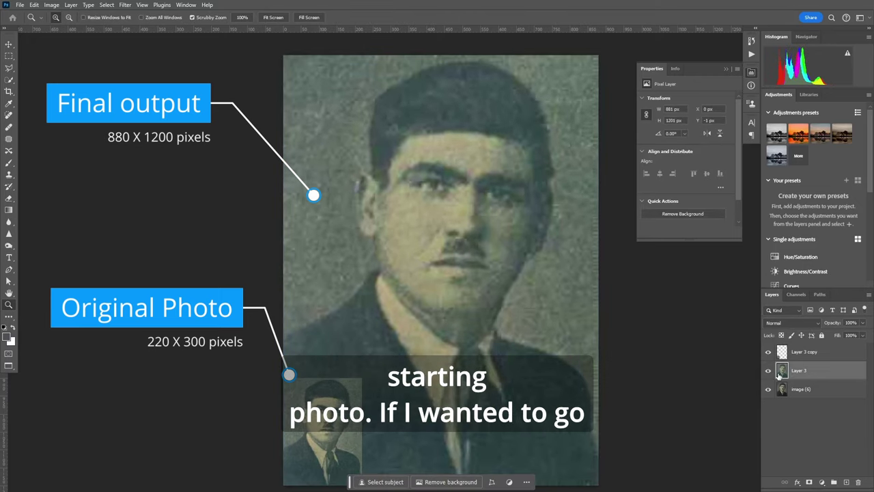
Add a layer mask to the enlarged original photo and draw a short diagonal gradient near the mouth to split old and restored.
{"action": "left_click", "coordinate": [809, 482]}
{"action": "key", "text": "g"}
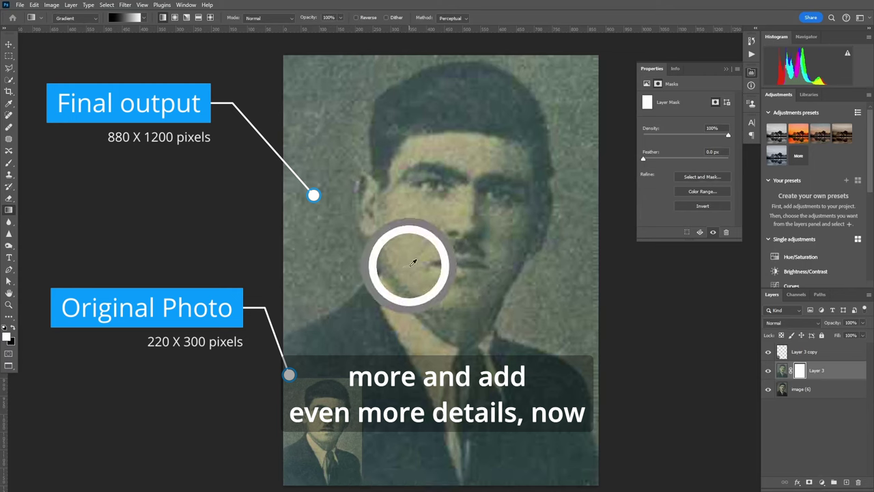
{"action": "mouse_move", "coordinate": [419, 263]}
{"action": "left_mouse_down"}
{"action": "mouse_move", "coordinate": [427, 266]}
{"action": "mouse_move", "coordinate": [418, 257]}
{"action": "mouse_move", "coordinate": [471, 224]}
{"action": "mouse_move", "coordinate": [468, 312]}
{"action": "mouse_move", "coordinate": [425, 324]}
{"action": "mouse_move", "coordinate": [416, 262]}
{"action": "mouse_move", "coordinate": [444, 264]}
{"action": "mouse_move", "coordinate": [474, 285]}
{"action": "mouse_move", "coordinate": [427, 257]}
{"action": "left_mouse_up"}
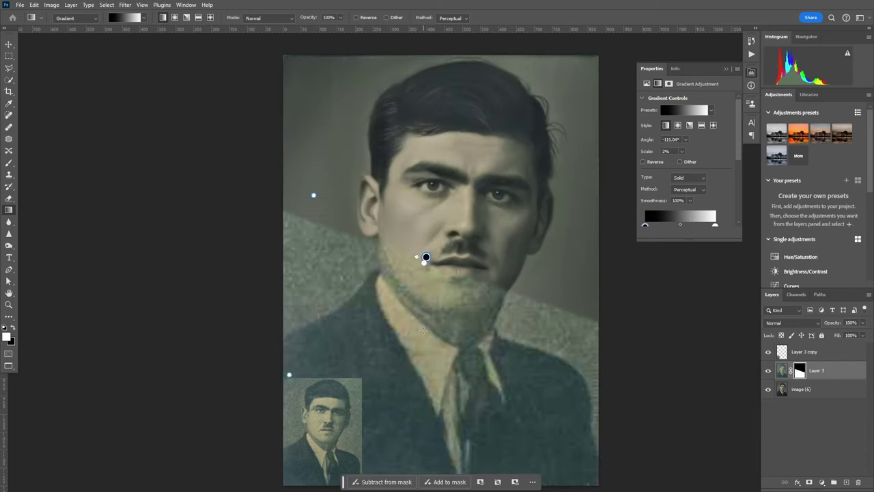